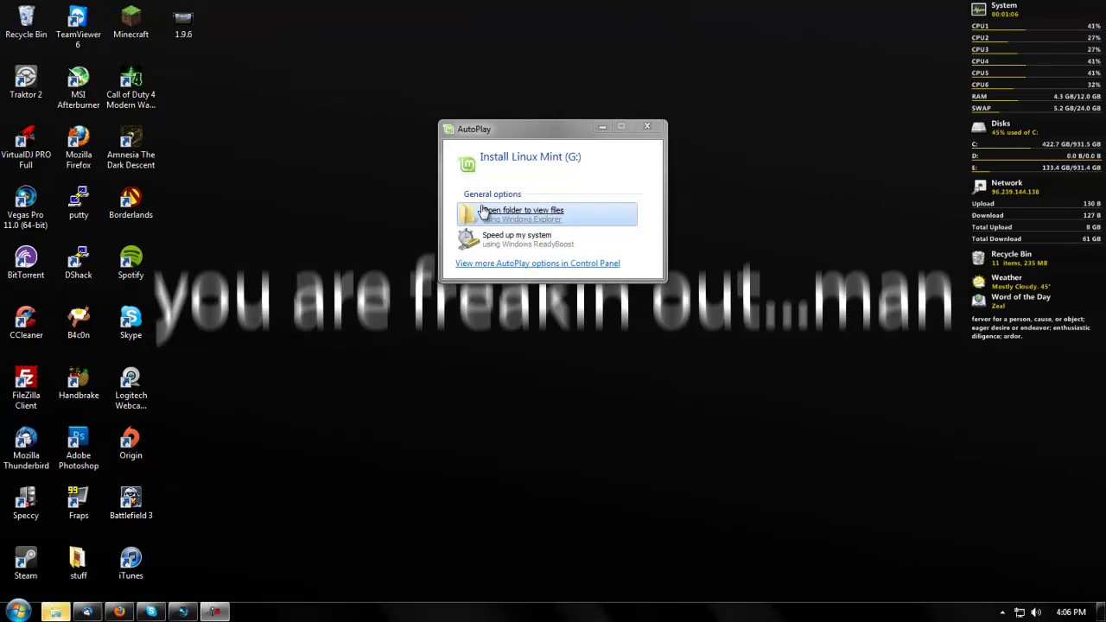
# - Quick-format drive G: as FAT32 with the volume label PENDRIVE, confirming the data wipe
pyautogui.click(488, 215)
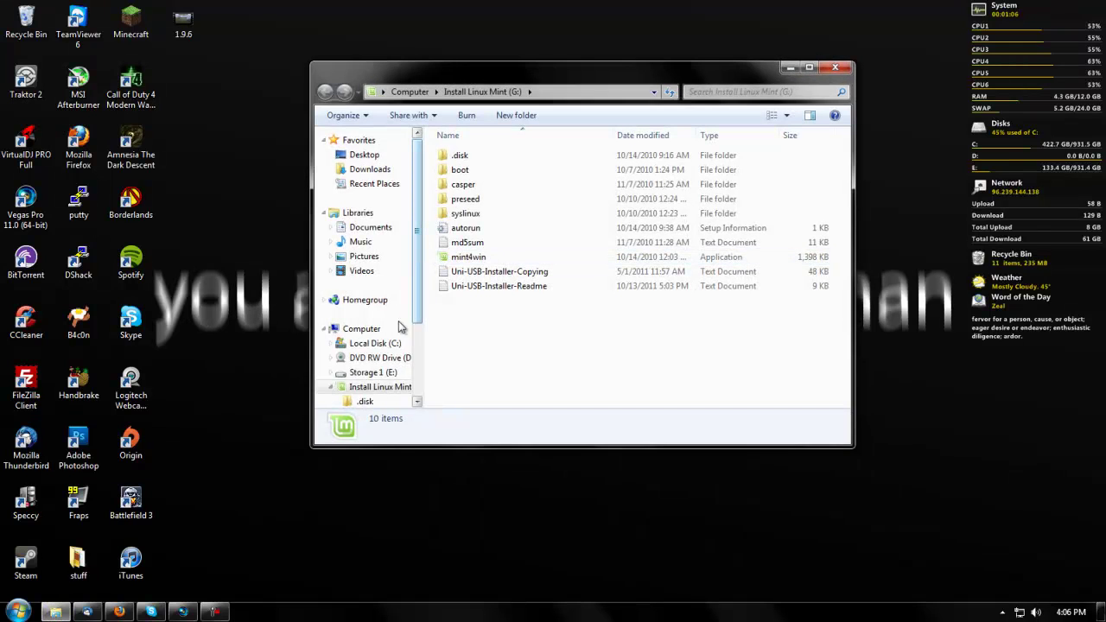
pyautogui.rightClick(381, 394)
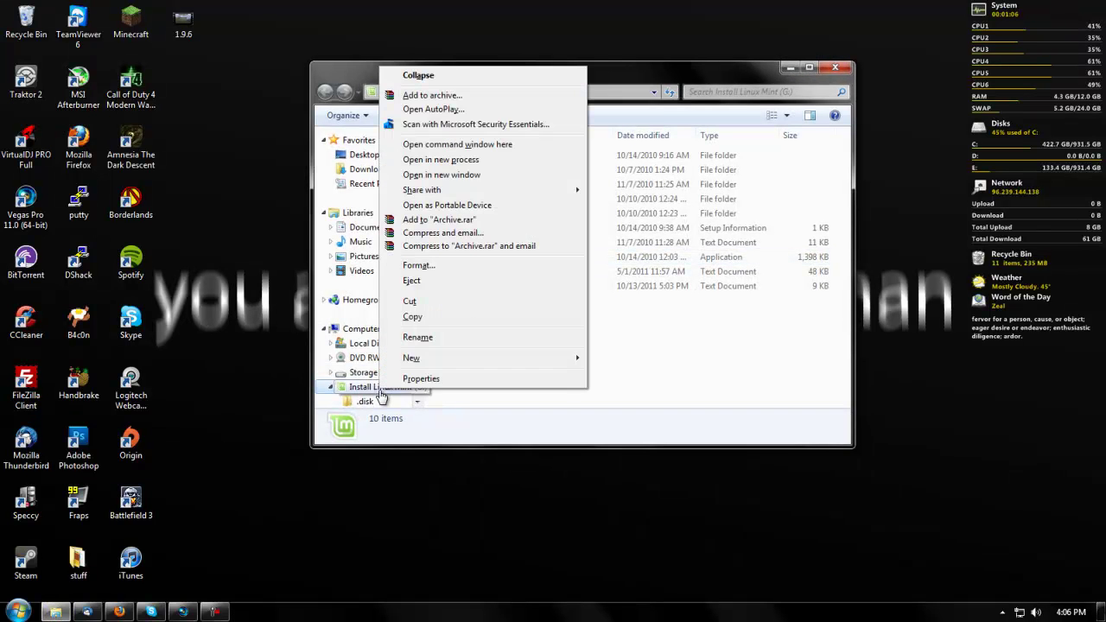
pyautogui.click(418, 265)
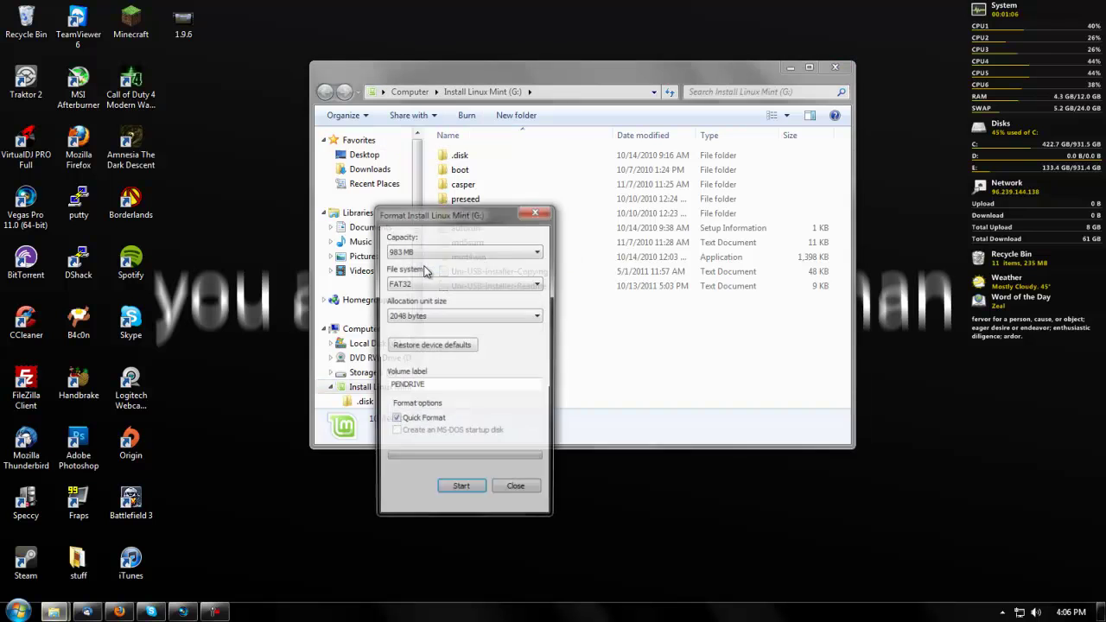
pyautogui.click(465, 491)
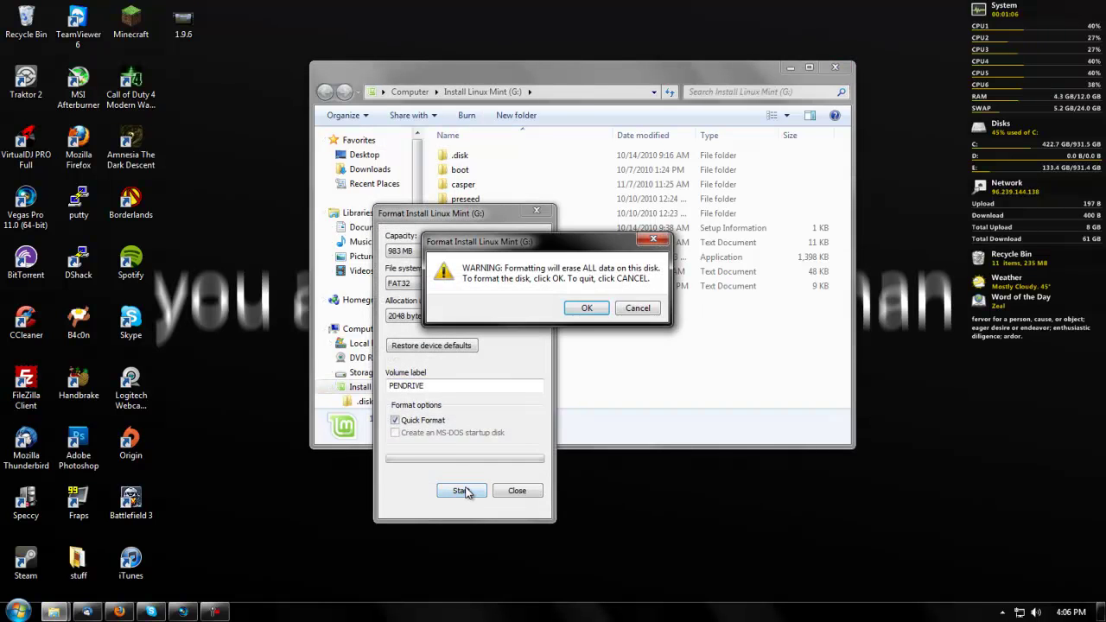
pyautogui.click(602, 310)
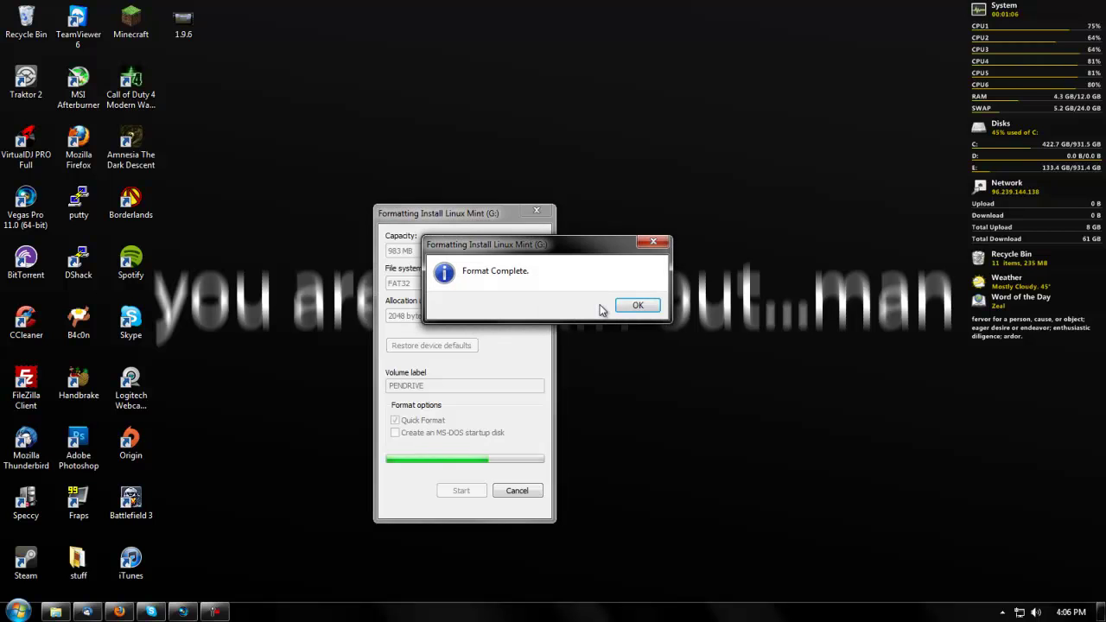
# - Close the format windows and open the empty PENDRIVE (G:) drive in a new Explorer window
pyautogui.click(630, 298)
pyautogui.click(517, 490)
pyautogui.click(55, 612)
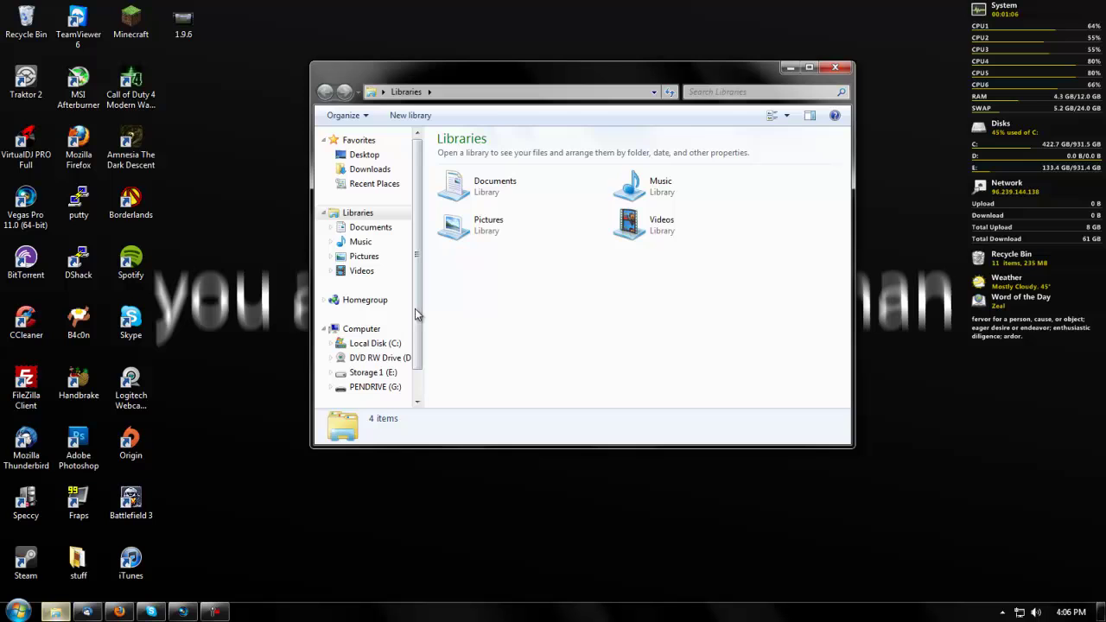
pyautogui.click(373, 387)
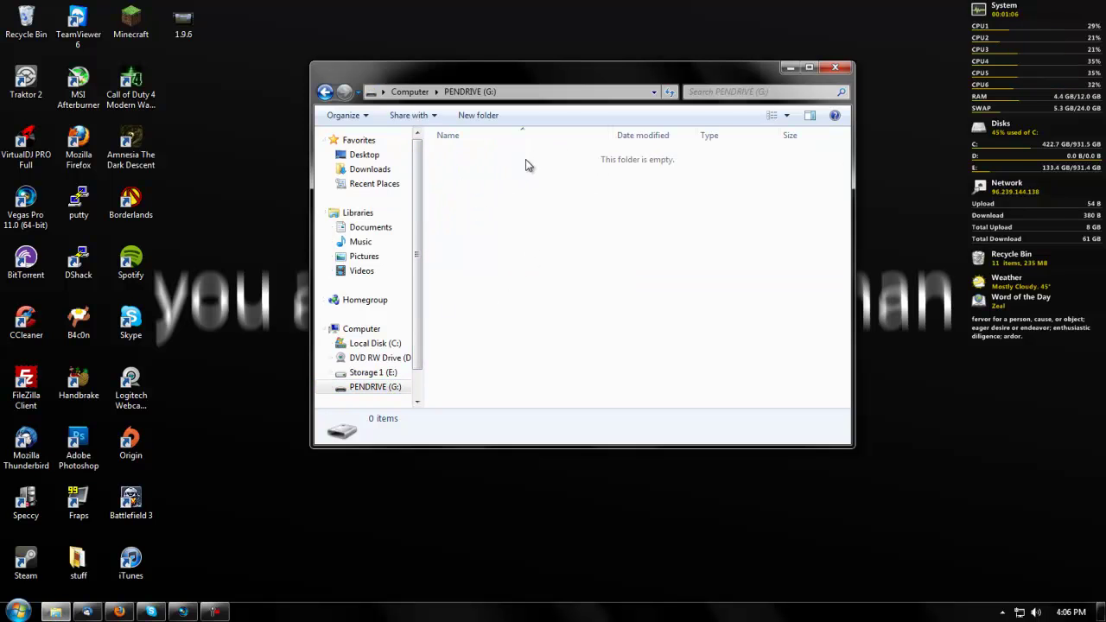
# - Bring the Minecraft Portable forum post forward and scroll down to its Downloads section
pyautogui.moveTo(642, 247); pyautogui.dragTo(529, 144)
pyautogui.moveTo(649, 222); pyautogui.dragTo(524, 134)
pyautogui.click(119, 612)
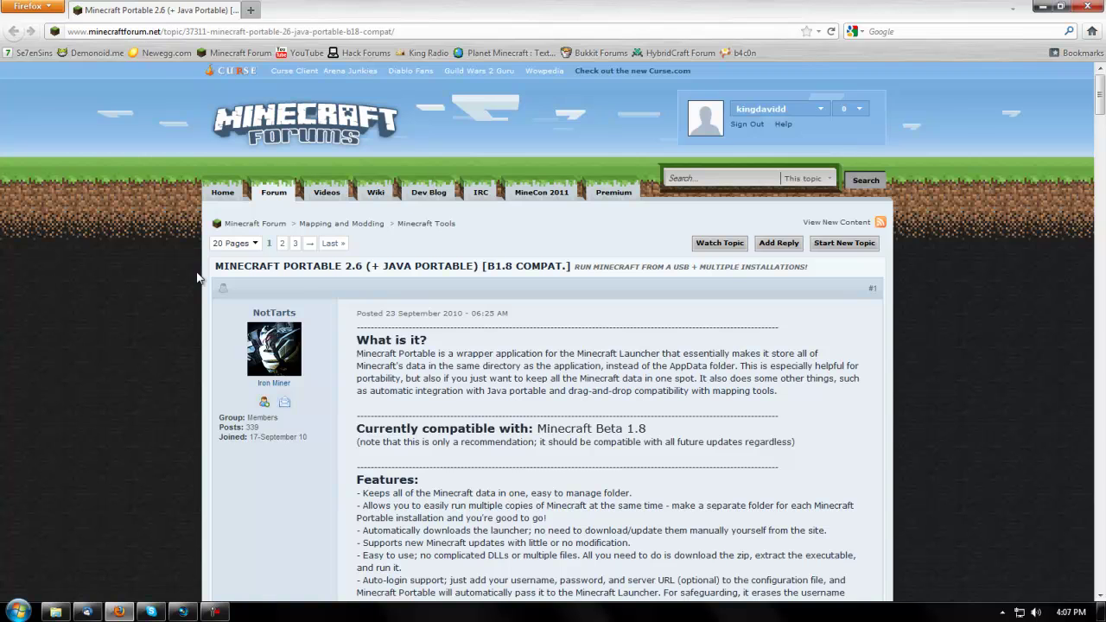
pyautogui.scroll(-8, 641, 250)
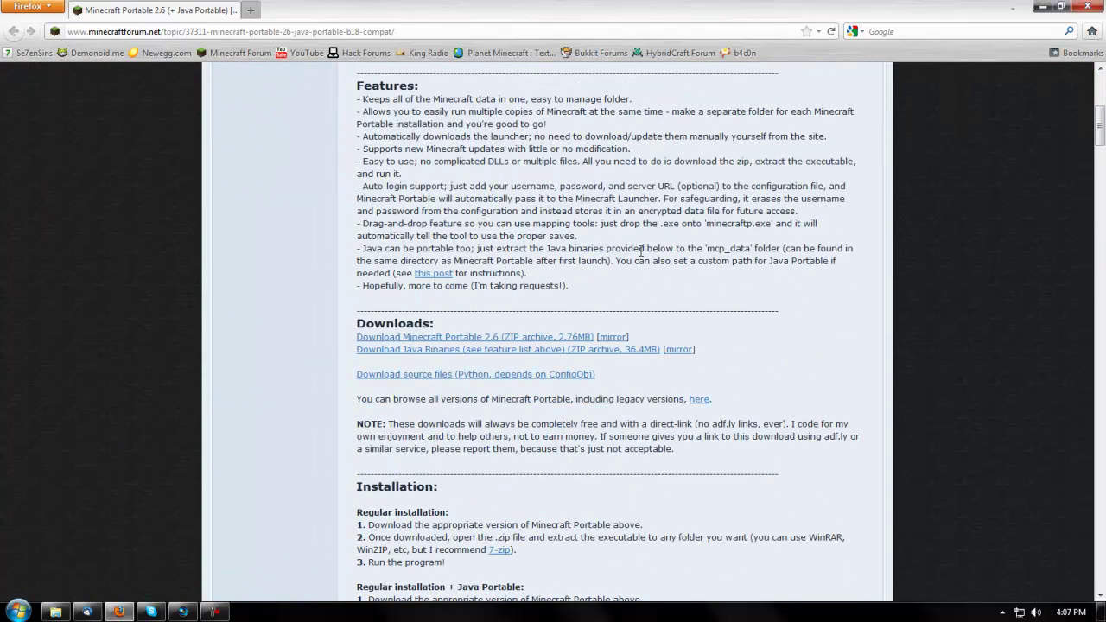
# - Save MinecraftPortable2.6.zip from the Download Minecraft Portable 2.6 link and close the empty extra tab
pyautogui.click(498, 343)
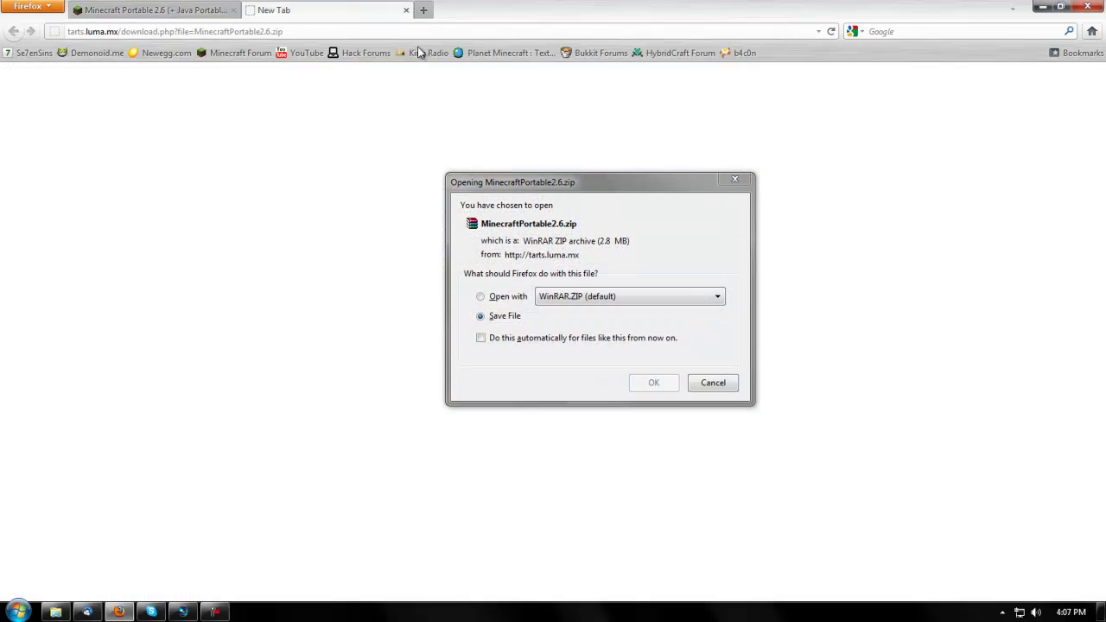
pyautogui.click(663, 380)
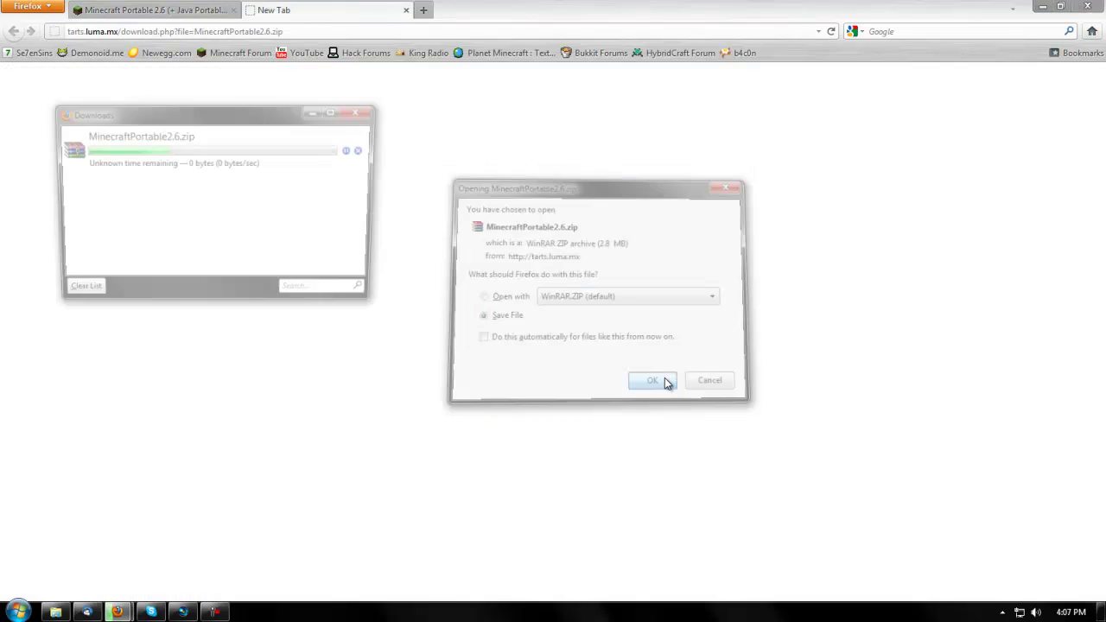
pyautogui.click(407, 12)
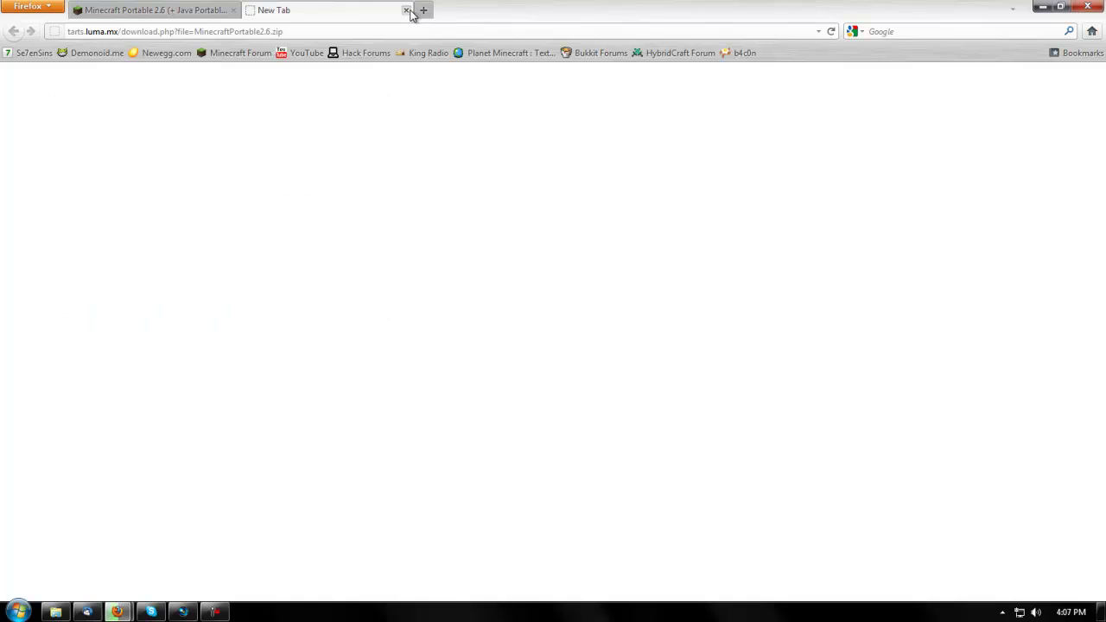
pyautogui.click(407, 11)
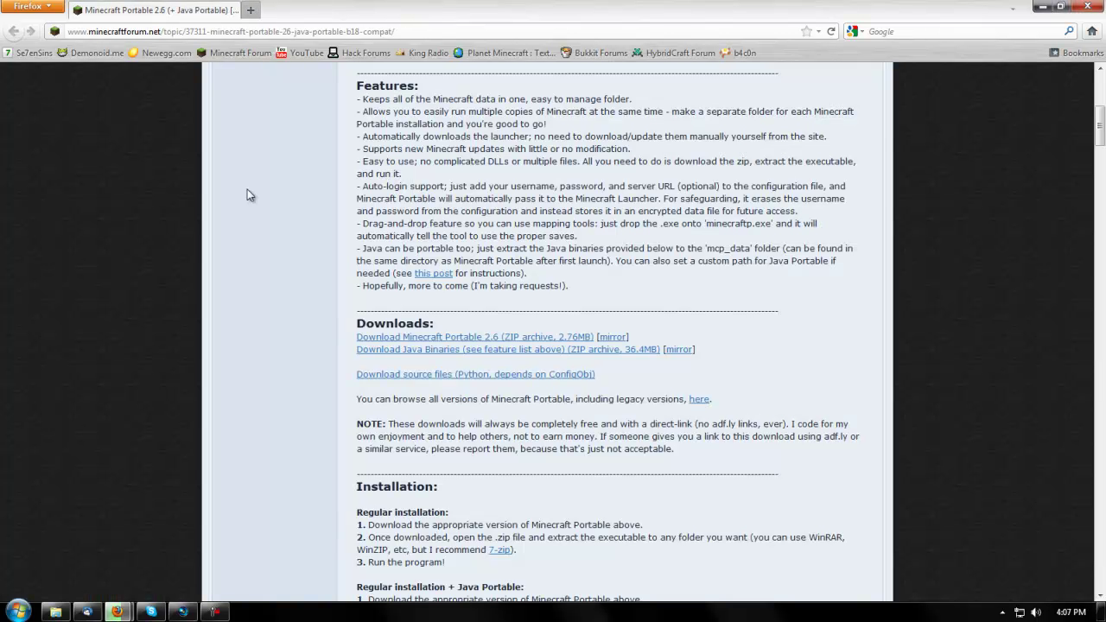
# - Open MinecraftPortable2.6.zip from the Downloads folder in WinRAR
pyautogui.click(55, 612)
pyautogui.press('super')
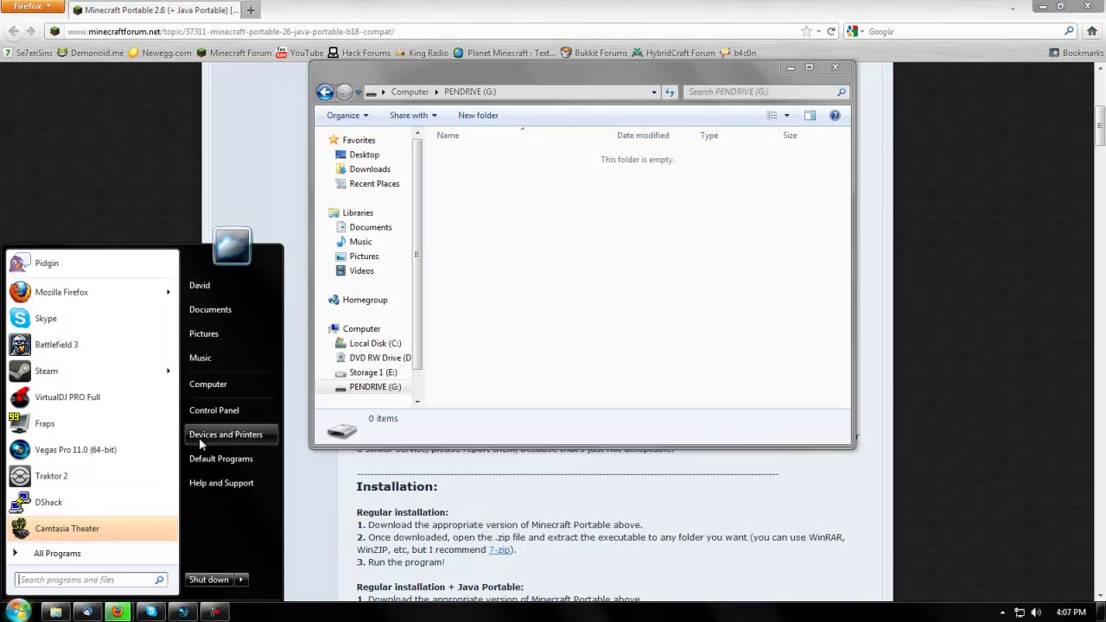
pyautogui.click(202, 287)
pyautogui.click(403, 187)
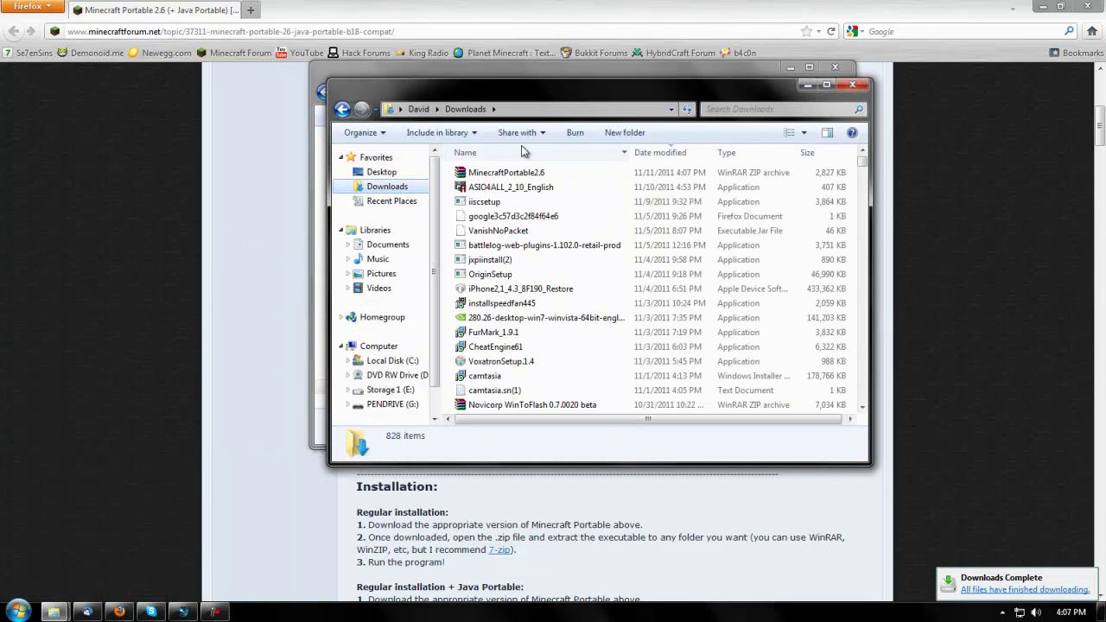
pyautogui.doubleClick(521, 176)
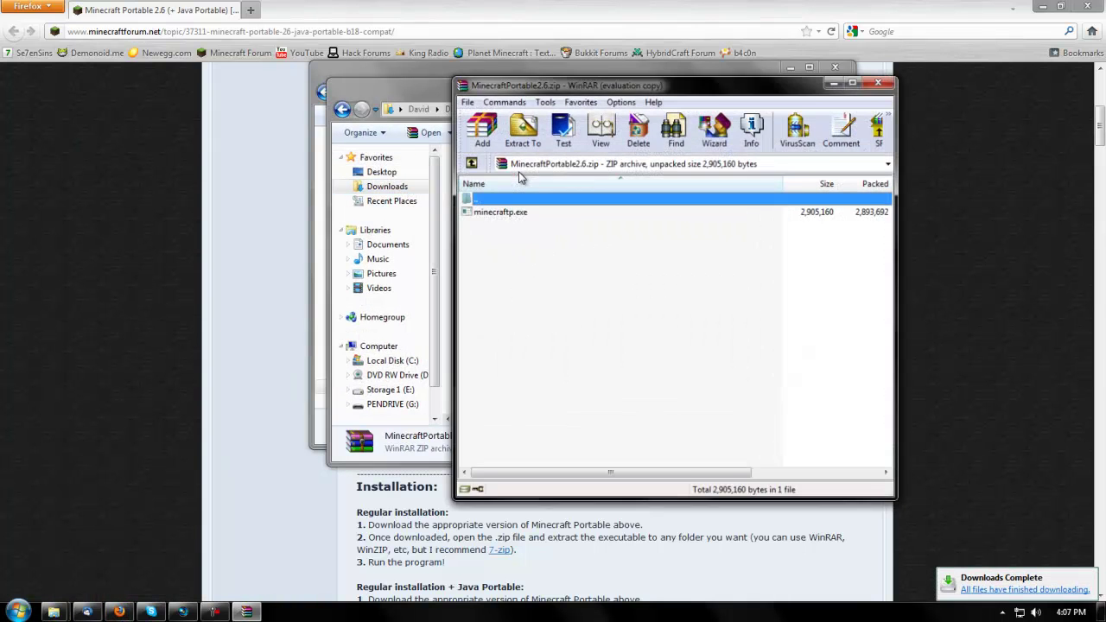
# - Drag minecraftp.exe onto PENDRIVE (G:), close WinRAR, and launch minecraftp from the pendrive
pyautogui.click(429, 97)
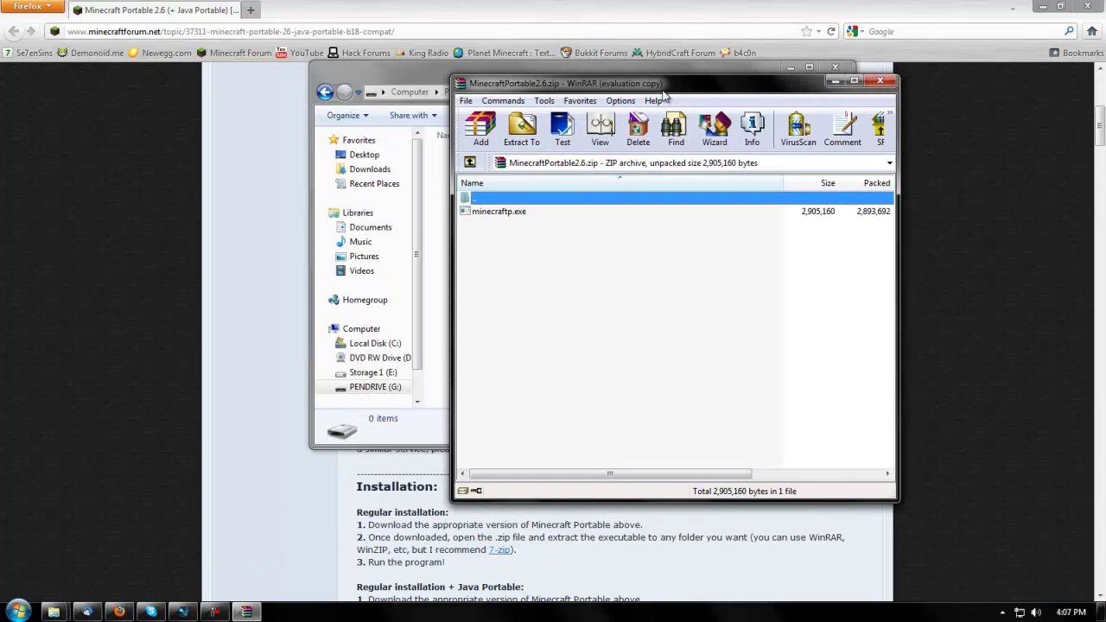
pyautogui.moveTo(662, 87); pyautogui.dragTo(871, 83)
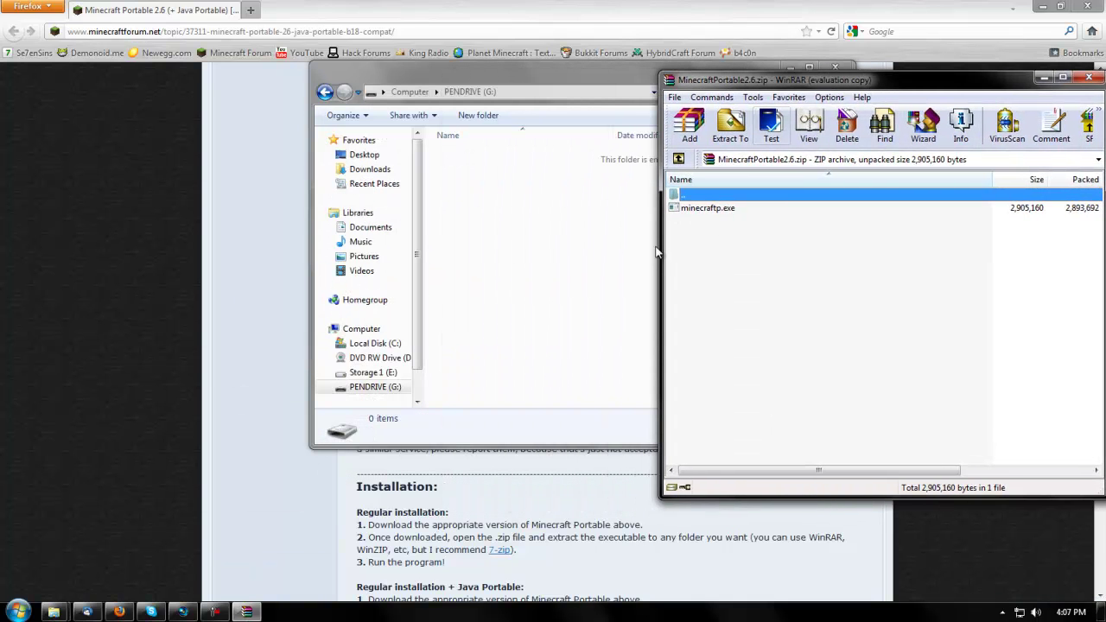
pyautogui.moveTo(704, 208); pyautogui.dragTo(823, 250)
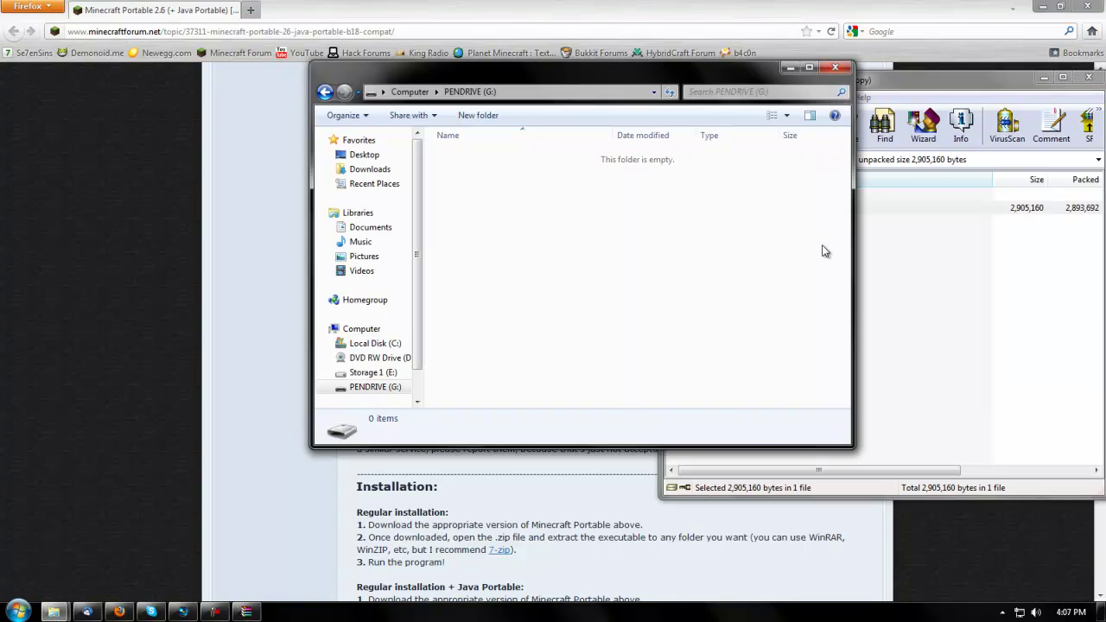
pyautogui.moveTo(956, 88); pyautogui.dragTo(544, 97)
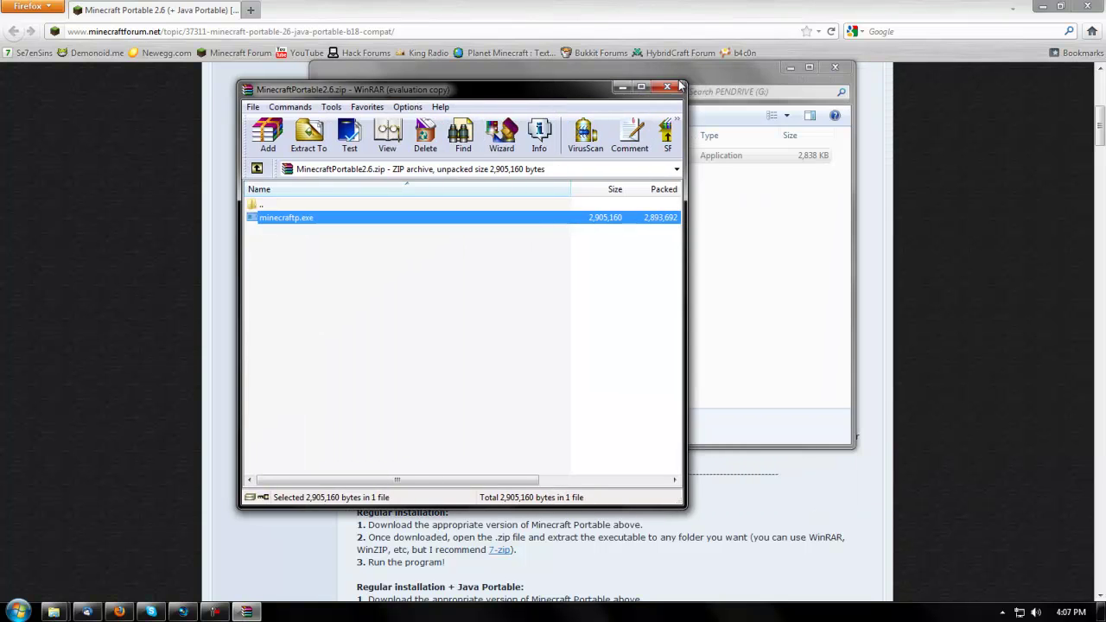
pyautogui.click(674, 84)
pyautogui.doubleClick(508, 157)
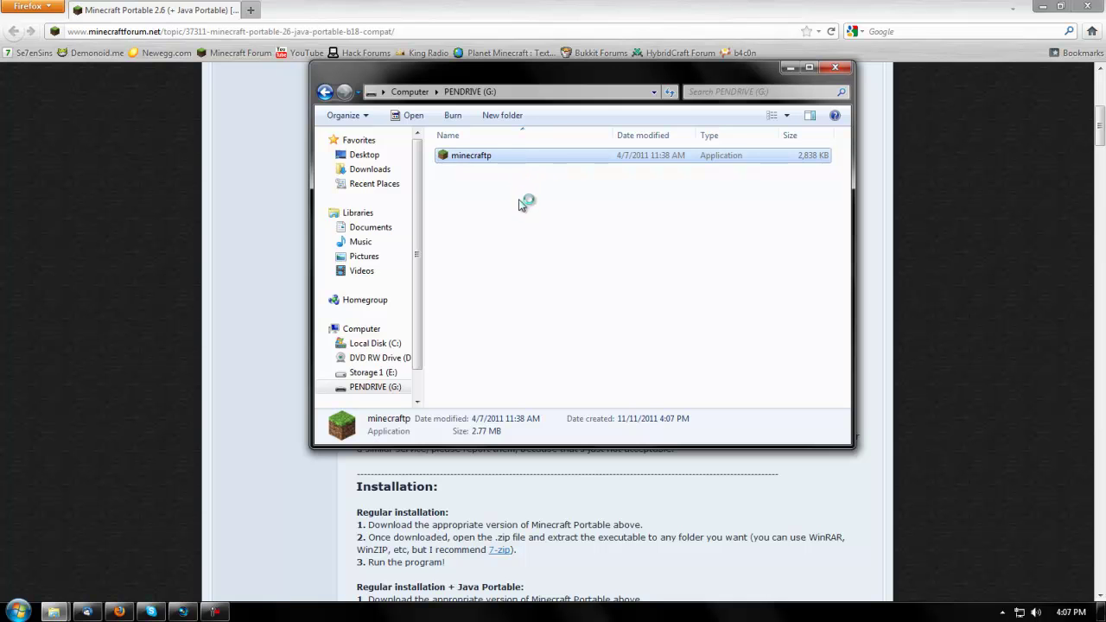
# - Close the first-run launcher and inspect mcp_data's .minecraft and launcher folders
pyautogui.click(1046, 7)
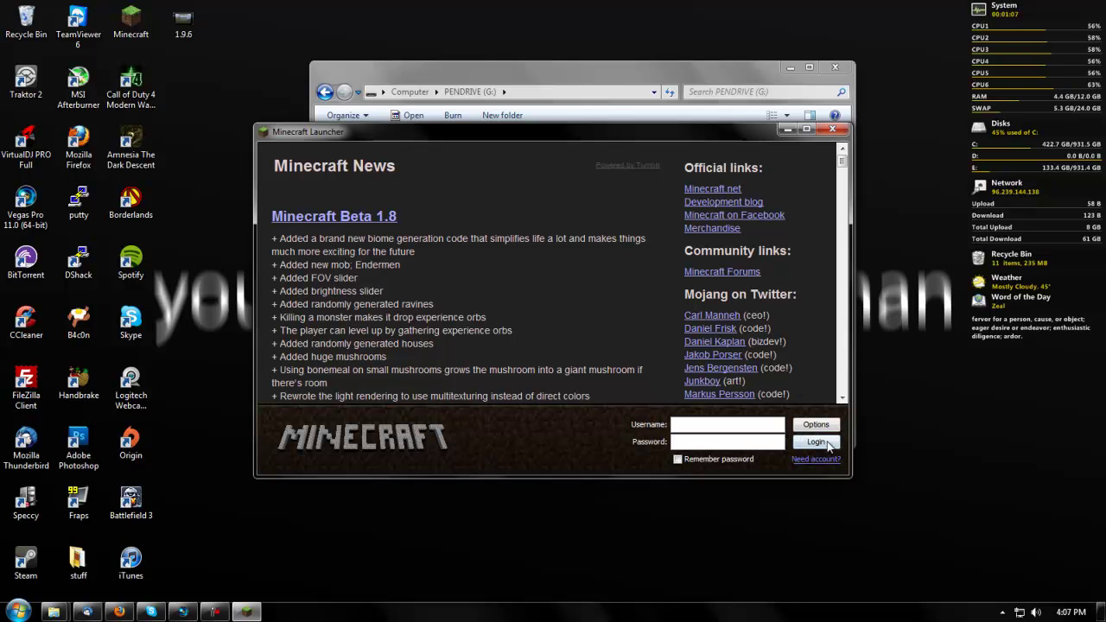
pyautogui.click(832, 128)
pyautogui.doubleClick(457, 169)
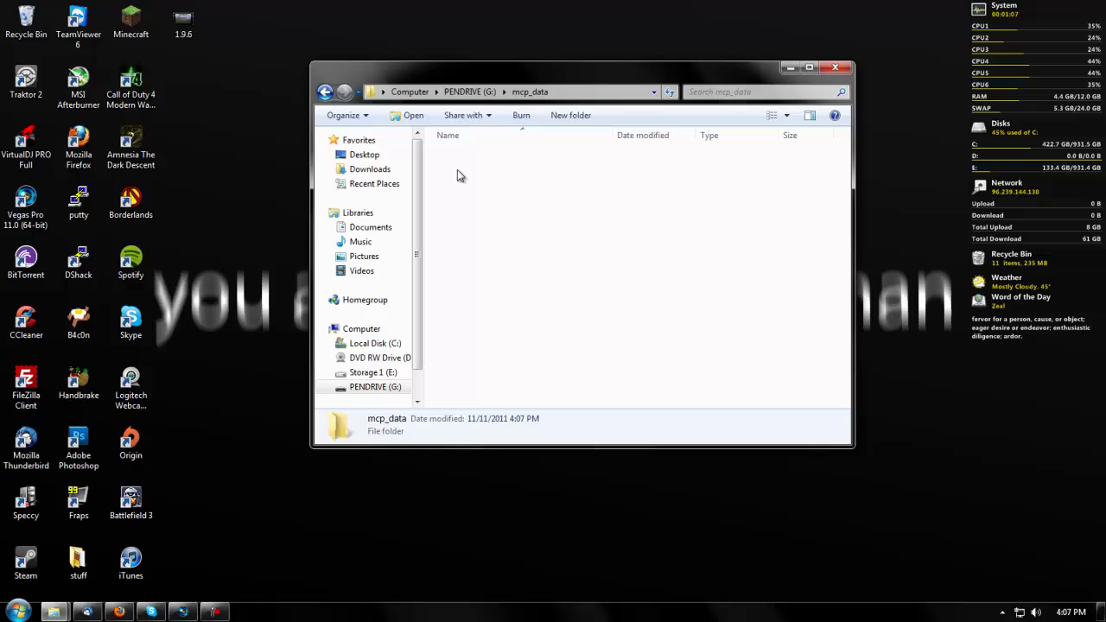
pyautogui.doubleClick(491, 160)
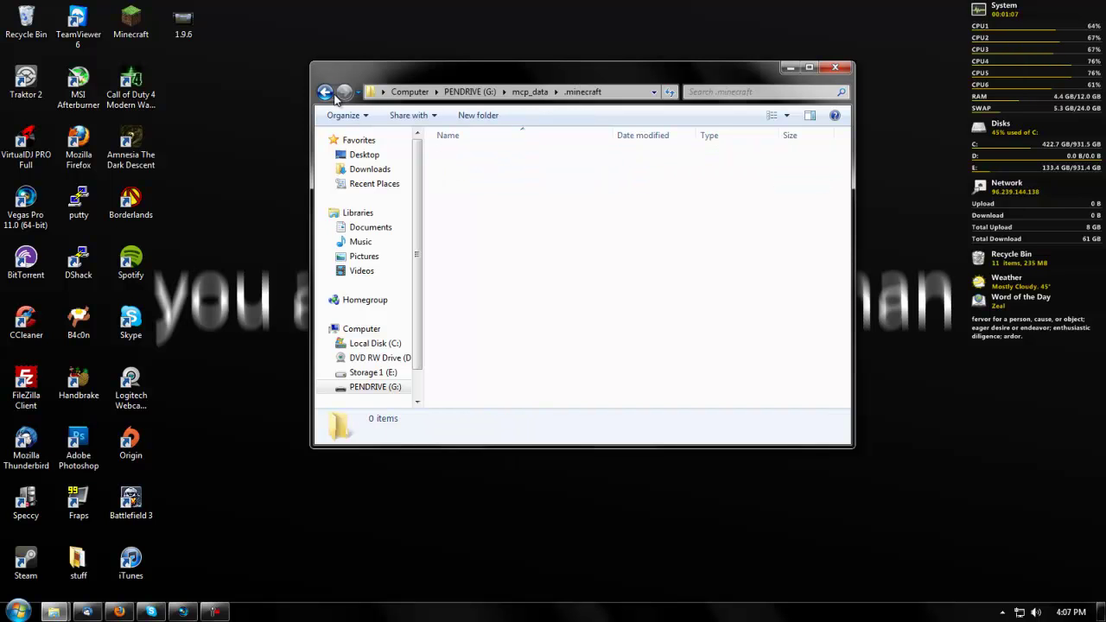
pyautogui.click(324, 91)
pyautogui.doubleClick(489, 169)
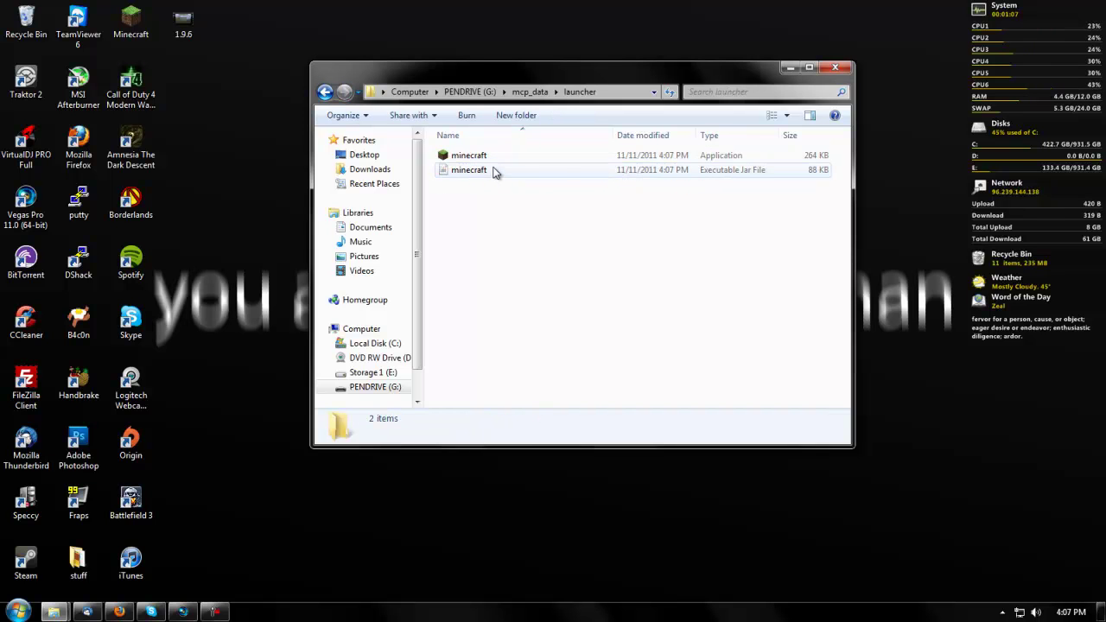
pyautogui.click(326, 91)
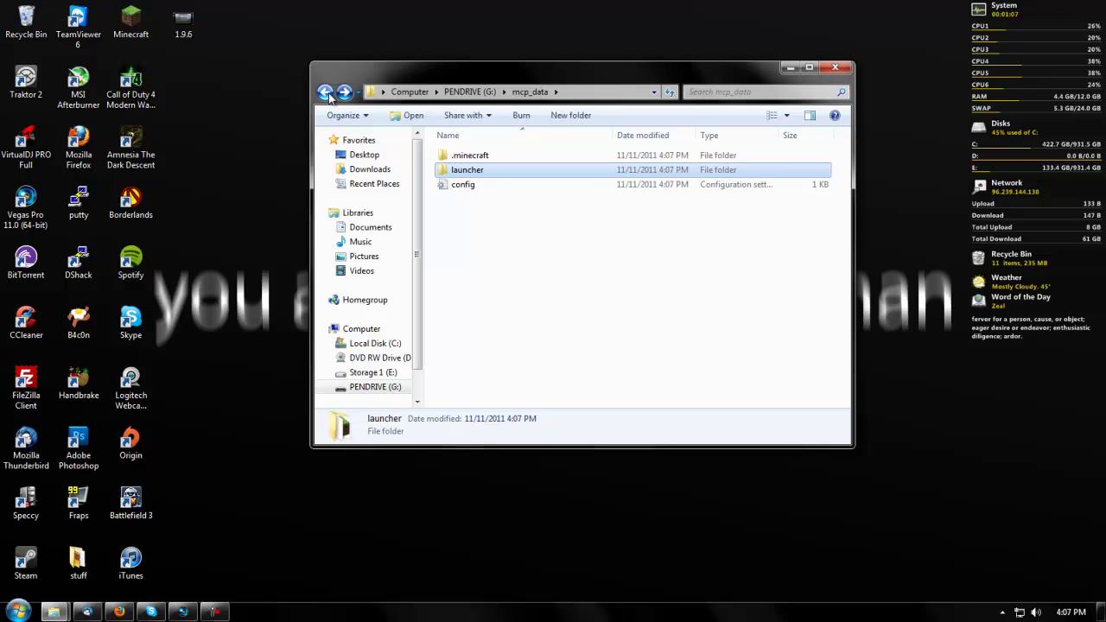
# - Return to PENDRIVE (G:), run minecraftp again, and close the launcher
pyautogui.click(326, 92)
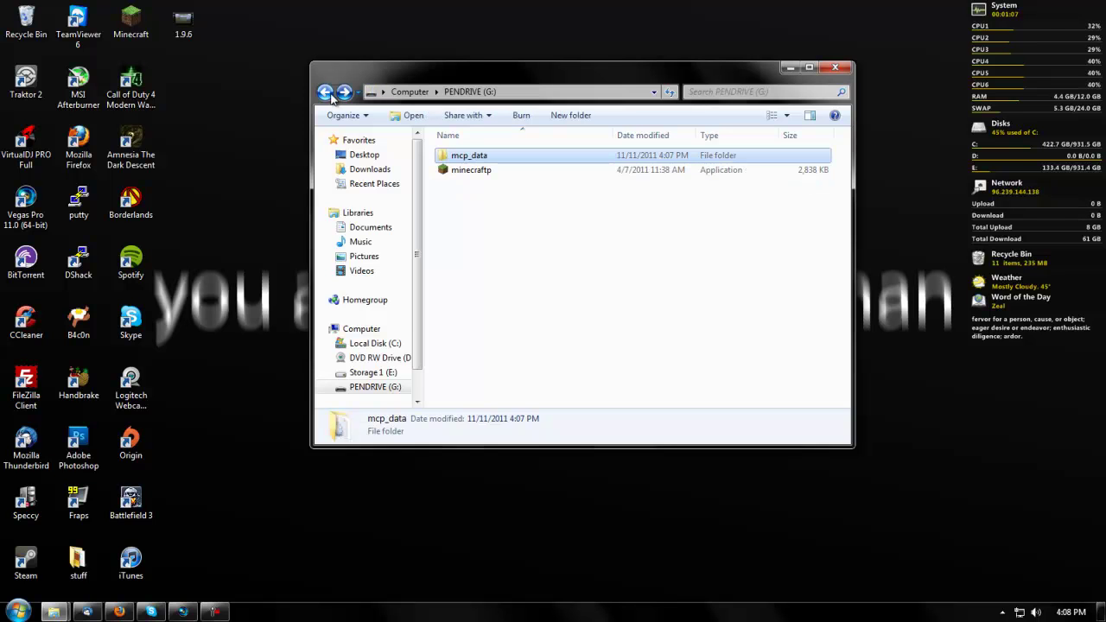
pyautogui.doubleClick(534, 170)
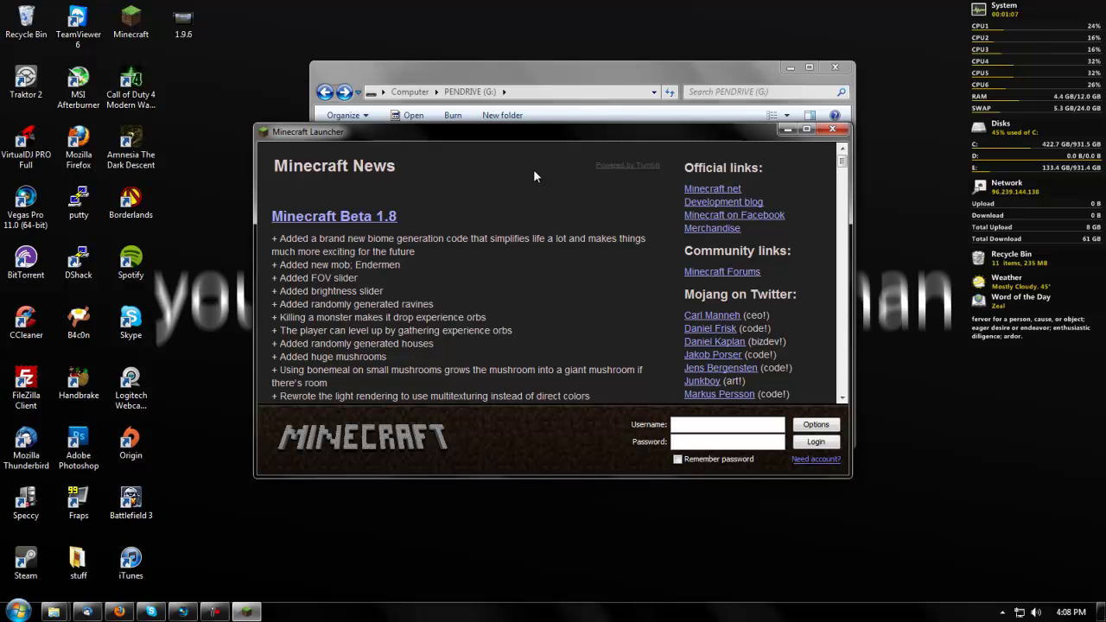
pyautogui.click(830, 130)
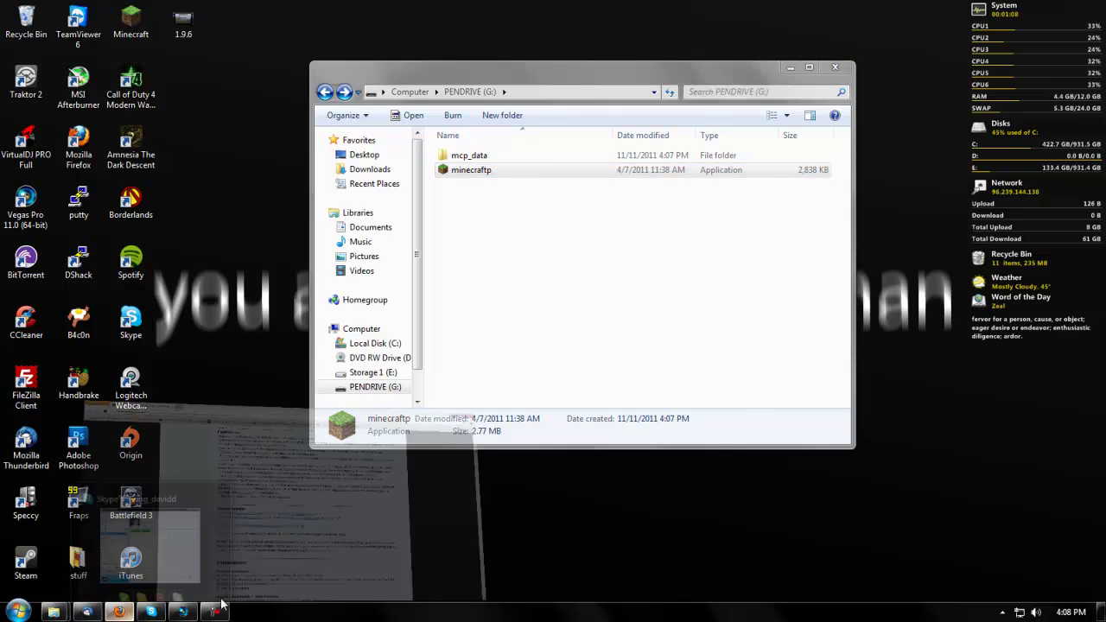
# - Save JavaPortable.zip from the forum's Java Binaries link and minimize the Downloads window
pyautogui.click(119, 612)
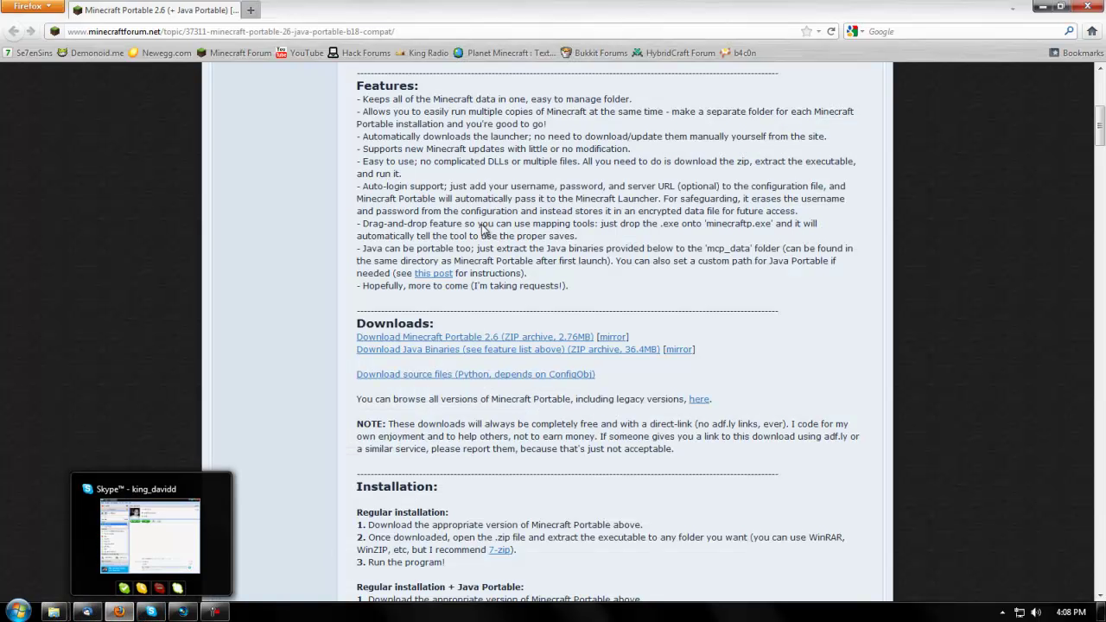
pyautogui.click(474, 358)
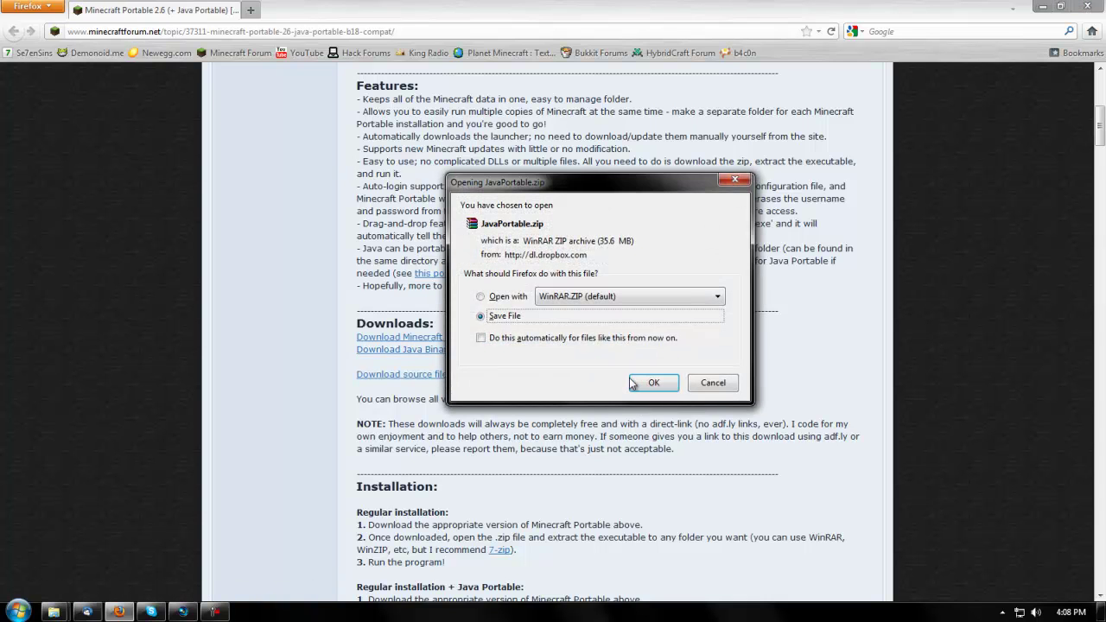
pyautogui.click(653, 385)
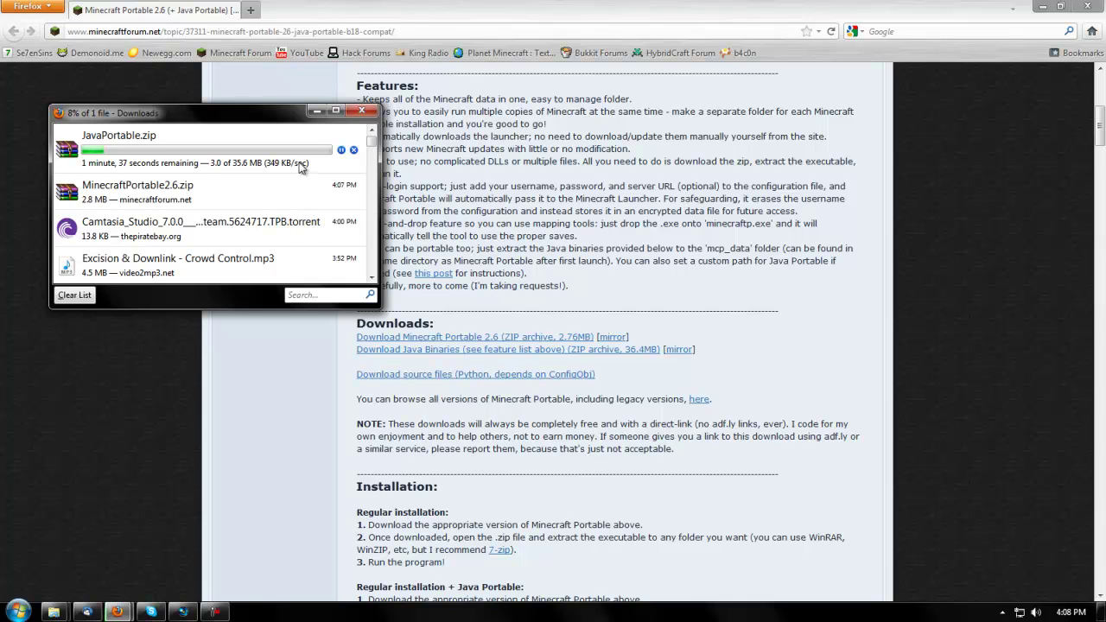
pyautogui.click(317, 111)
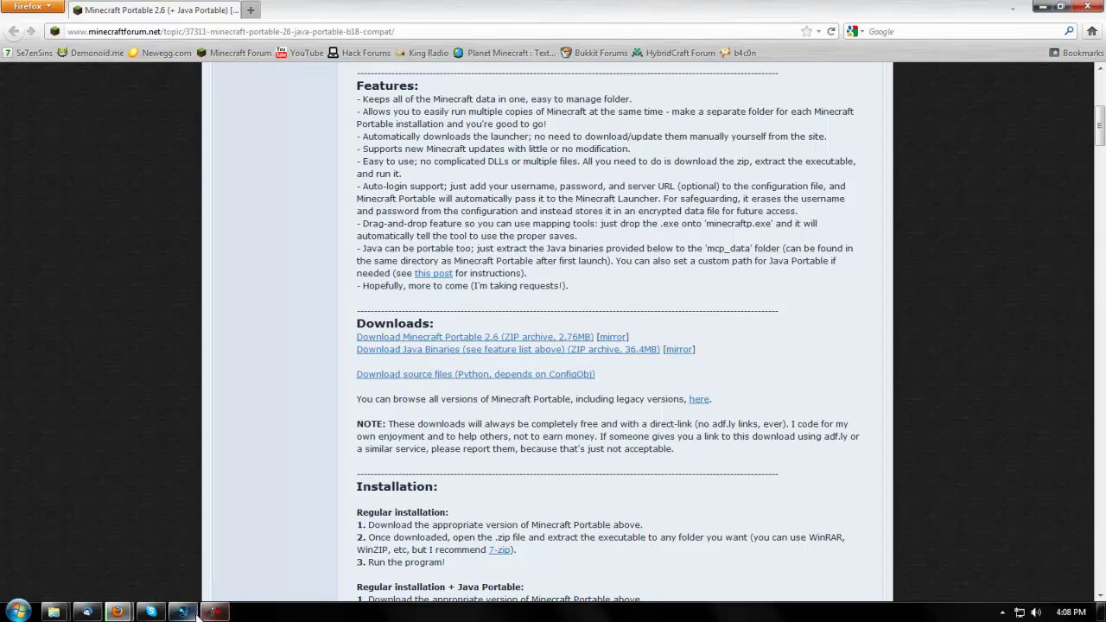
# - Restore the PENDRIVE (G:) window showing mcp_data and minecraftp, minimize Firefox, and reposition it
pyautogui.moveTo(52, 612)
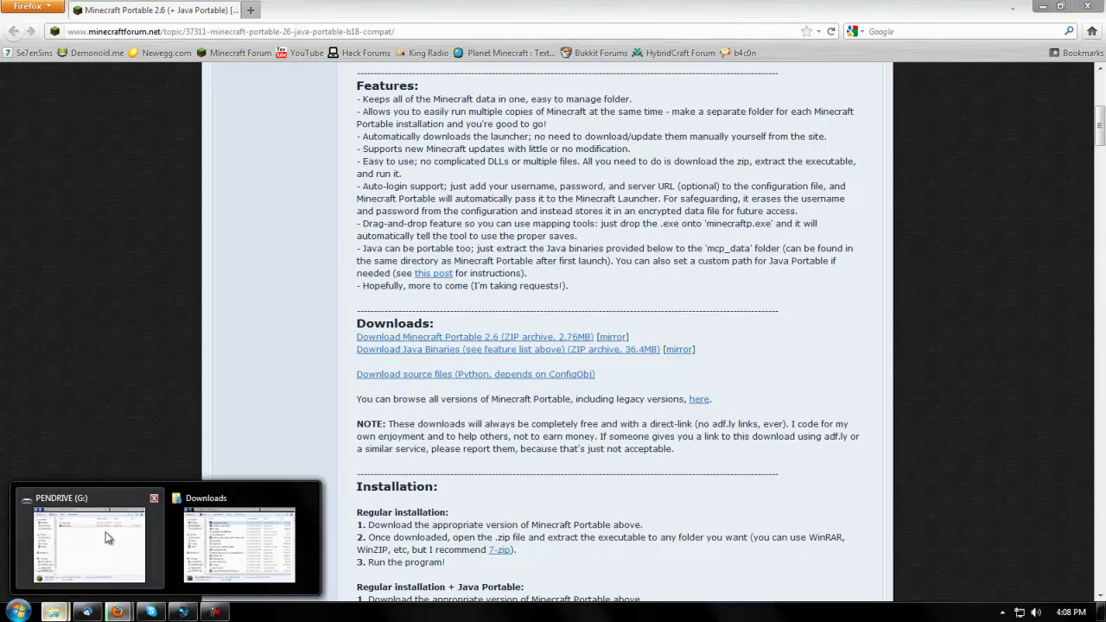
pyautogui.click(108, 538)
pyautogui.click(1041, 6)
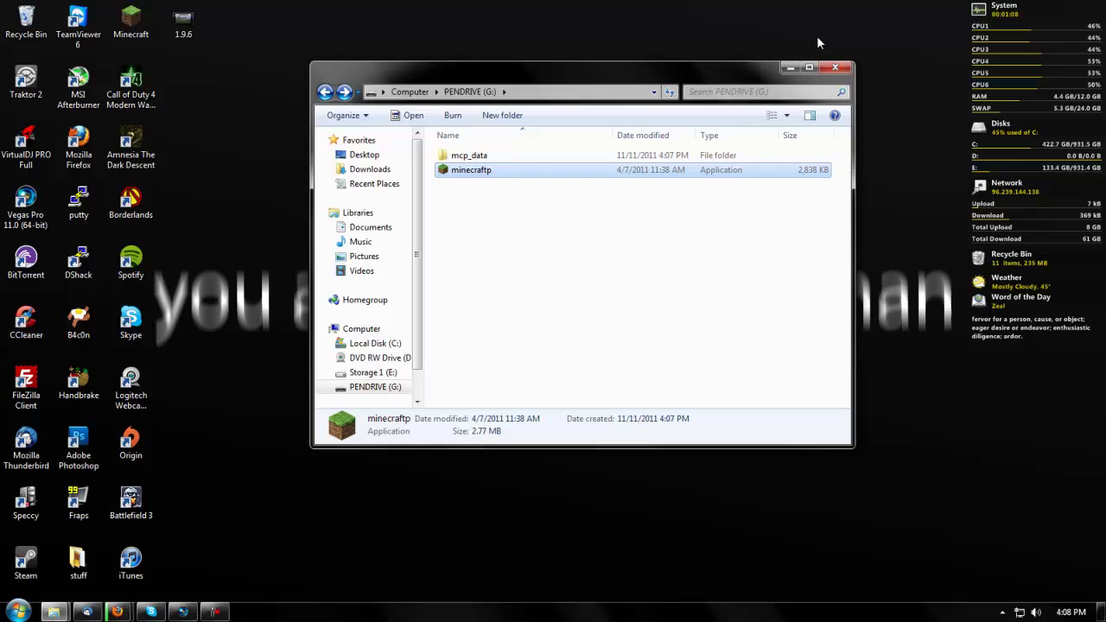
pyautogui.moveTo(652, 78); pyautogui.dragTo(621, 75)
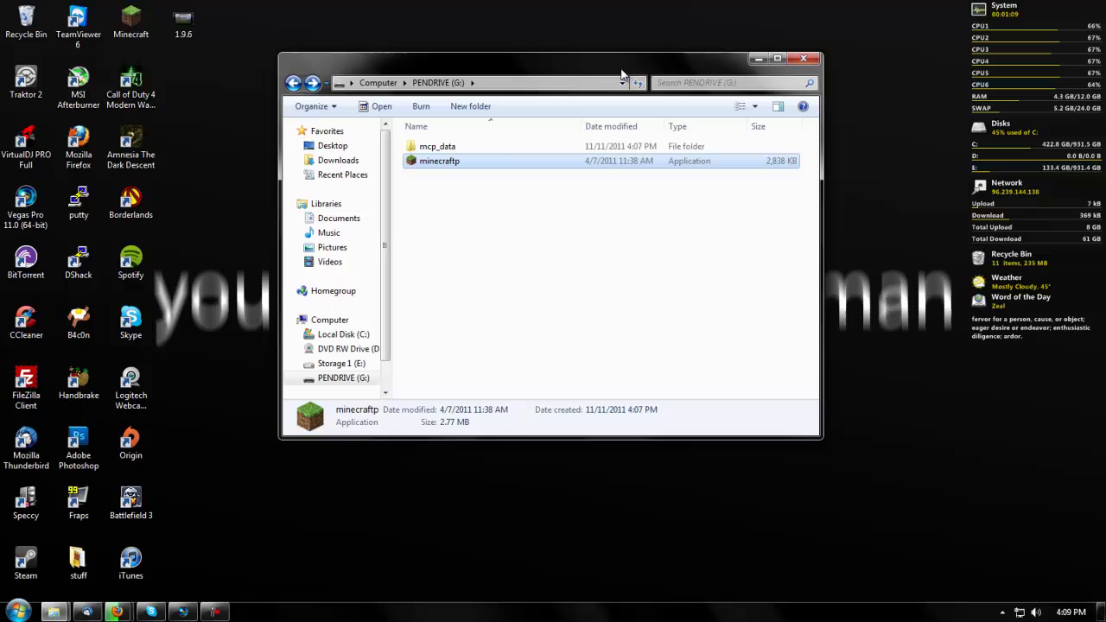
# - Select mcp_data and minecraftp on the pendrive, ending with copies of them on the desktop
pyautogui.moveTo(484, 229); pyautogui.dragTo(529, 157)
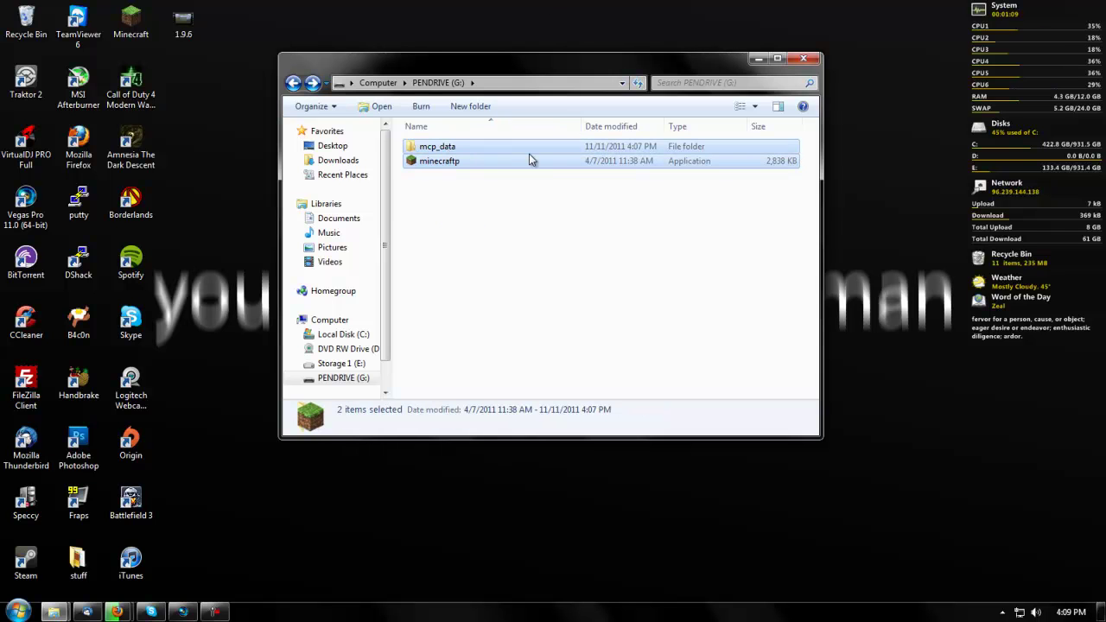
pyautogui.moveTo(484, 62); pyautogui.dragTo(564, 56)
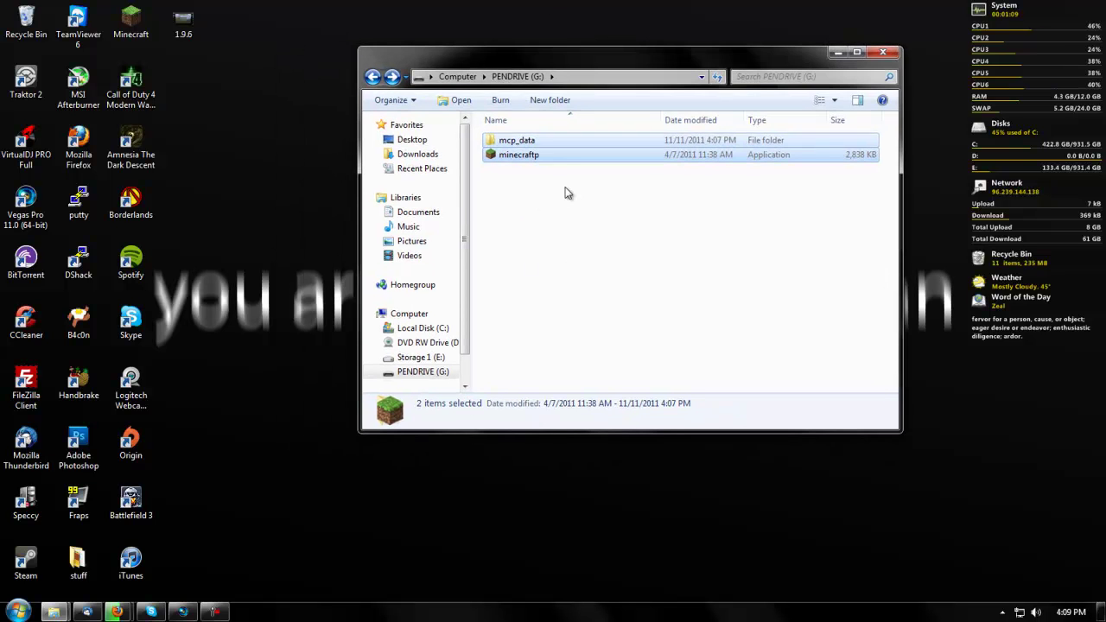
pyautogui.click(566, 192)
pyautogui.click(542, 159)
pyautogui.moveTo(540, 188); pyautogui.dragTo(220, 108)
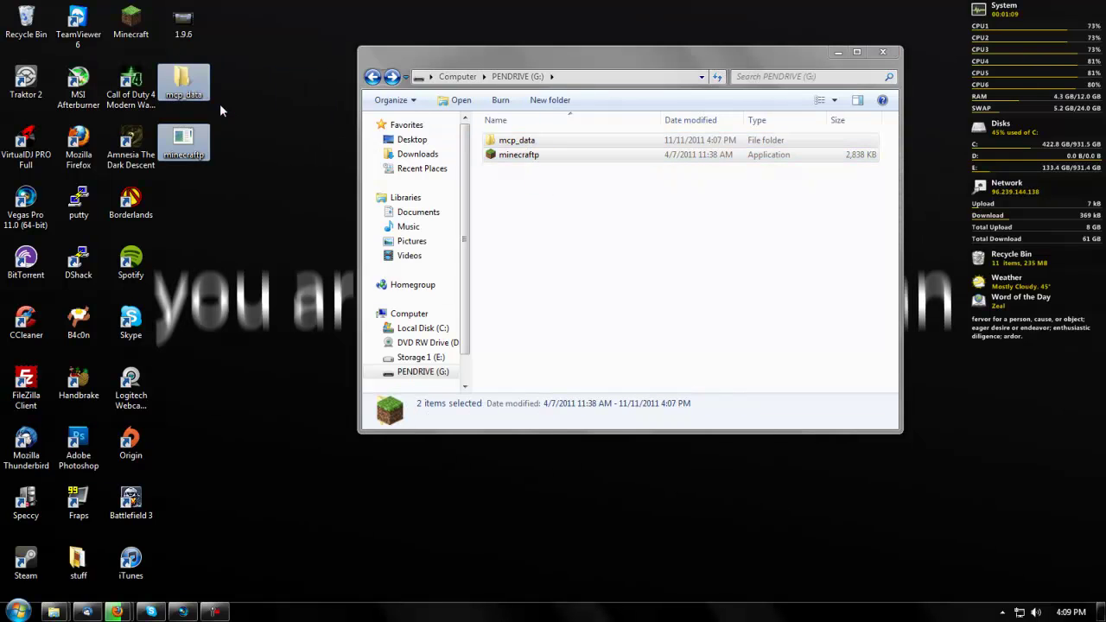
pyautogui.click(221, 204)
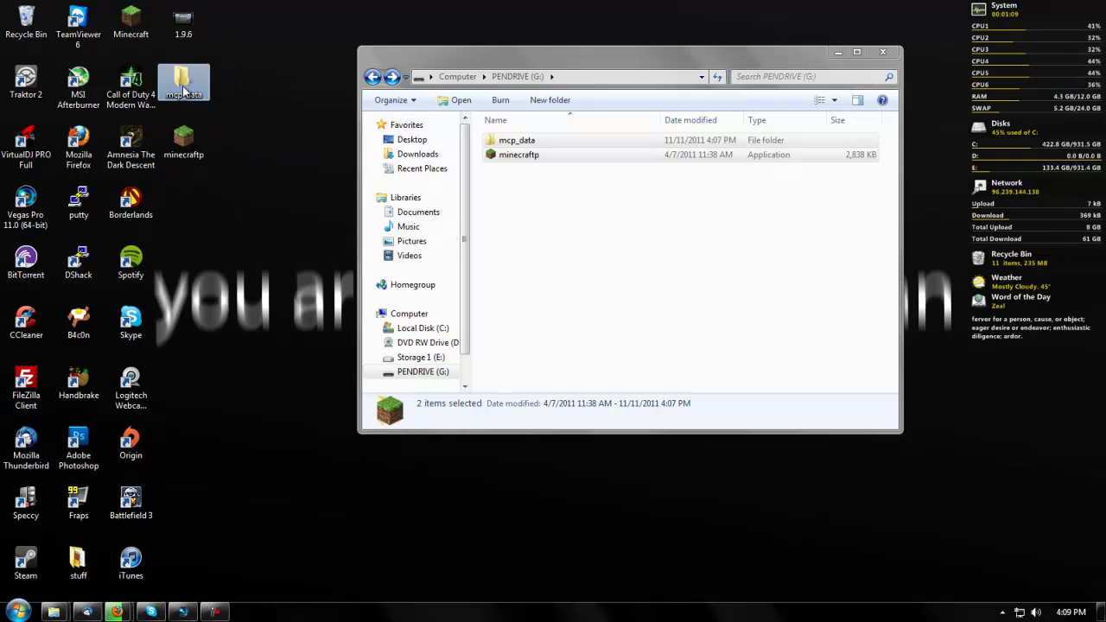
# - Check the desktop mcp_data copy, reselect both pendrive items, and bring back the JavaPortable download progress
pyautogui.doubleClick(184, 89)
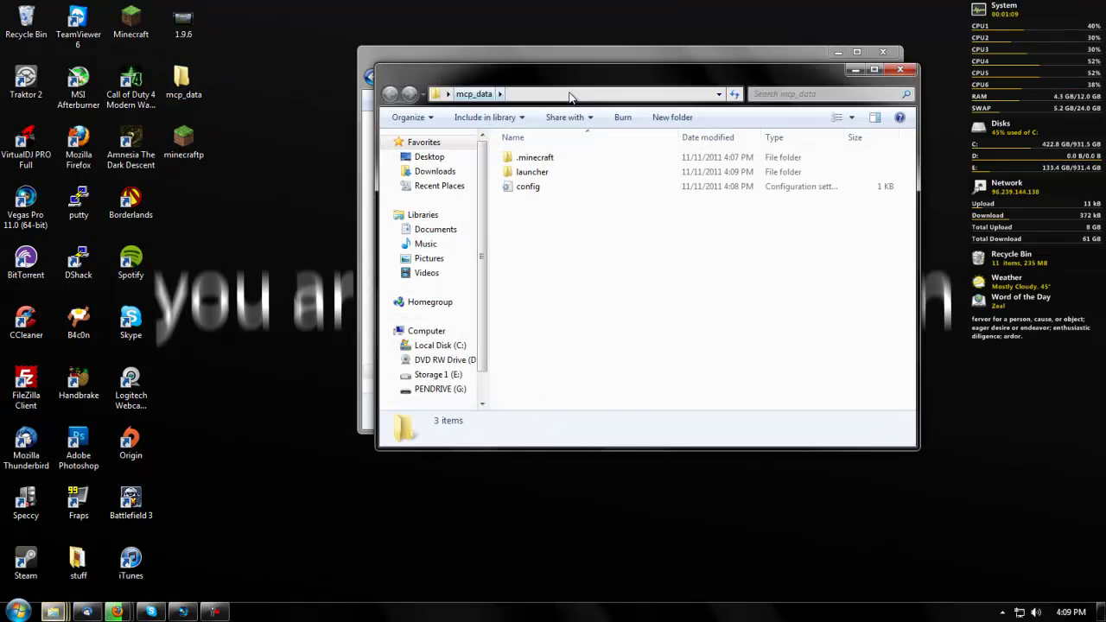
pyautogui.click(900, 70)
pyautogui.moveTo(219, 350); pyautogui.dragTo(159, 64)
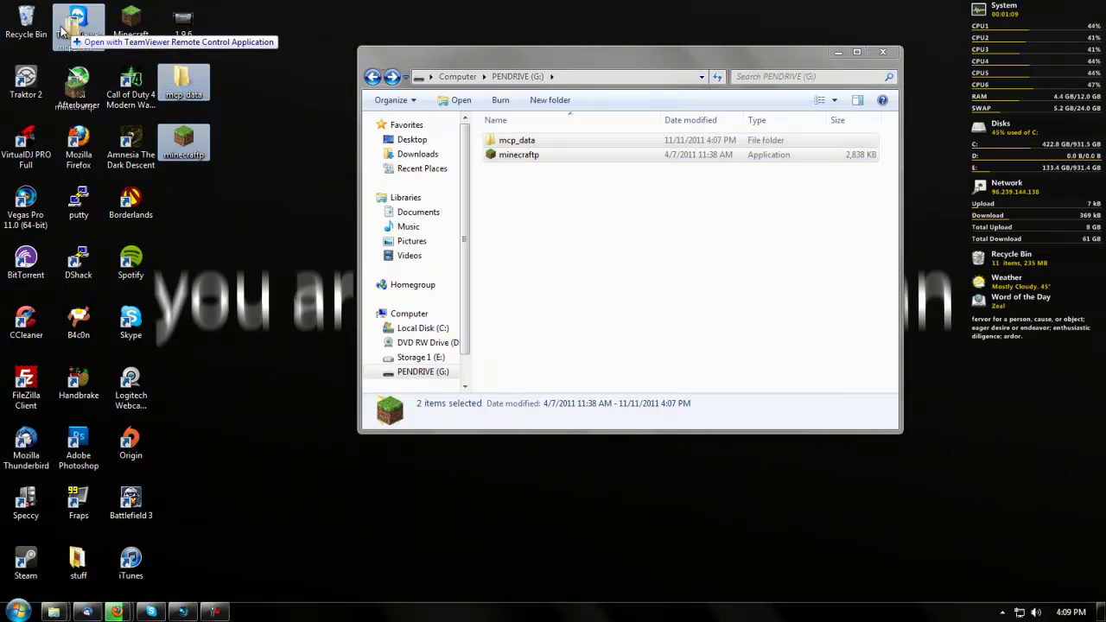
pyautogui.click(640, 223)
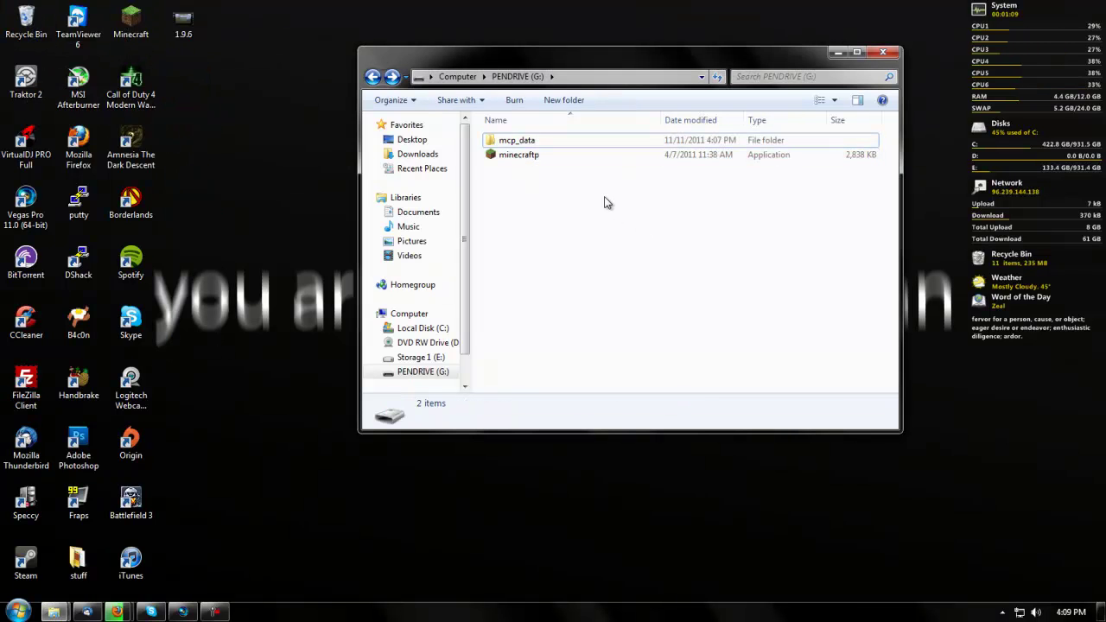
pyautogui.click(563, 154)
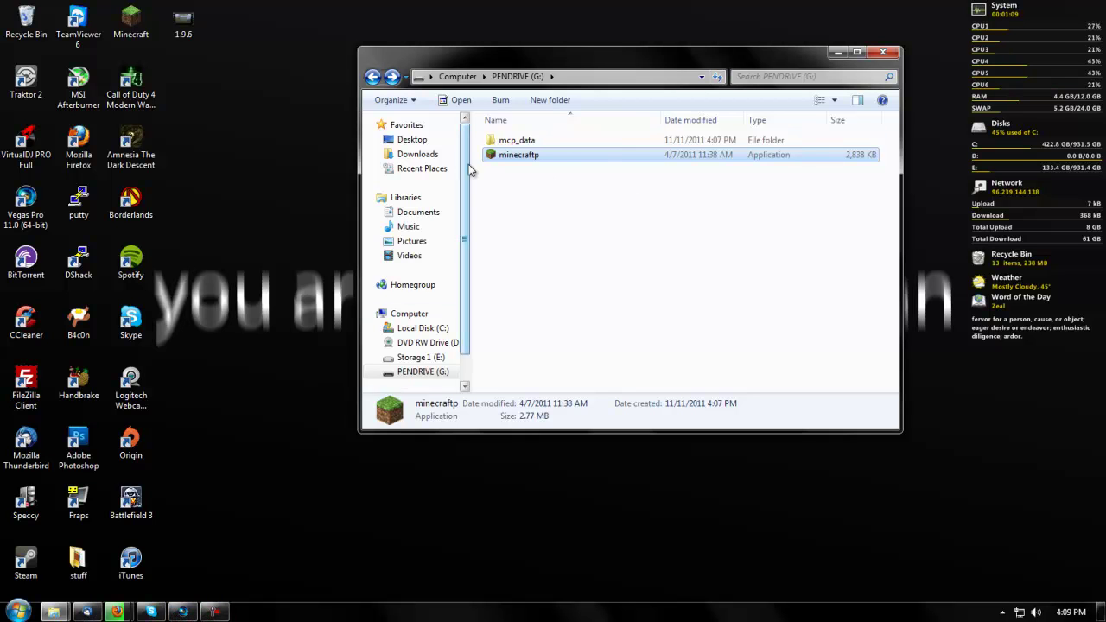
pyautogui.moveTo(592, 221); pyautogui.dragTo(571, 164)
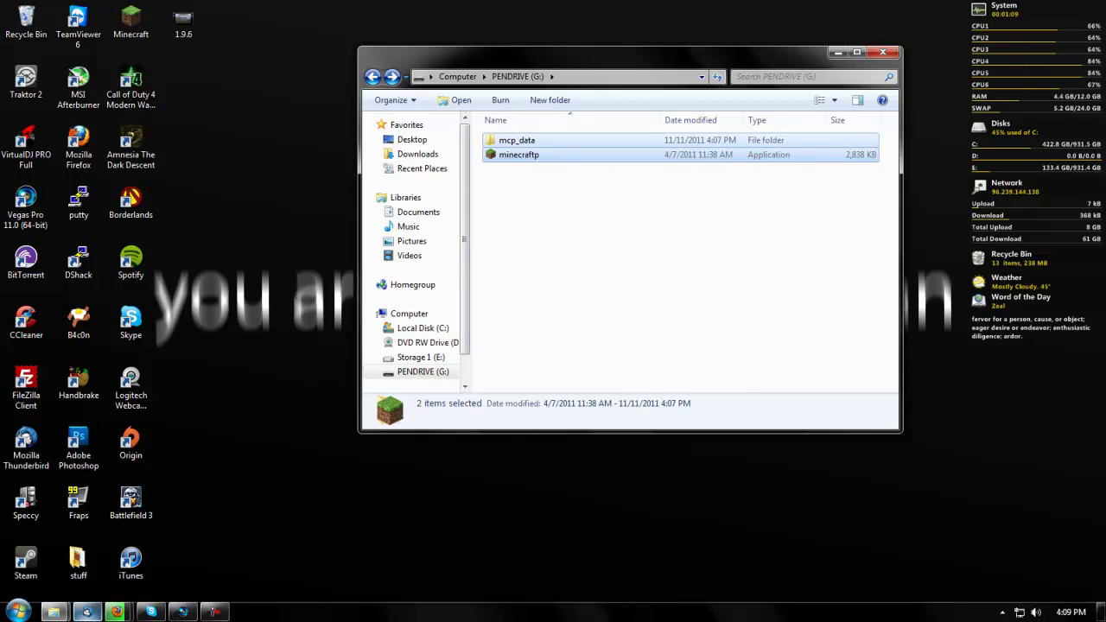
pyautogui.click(117, 612)
pyautogui.click(233, 541)
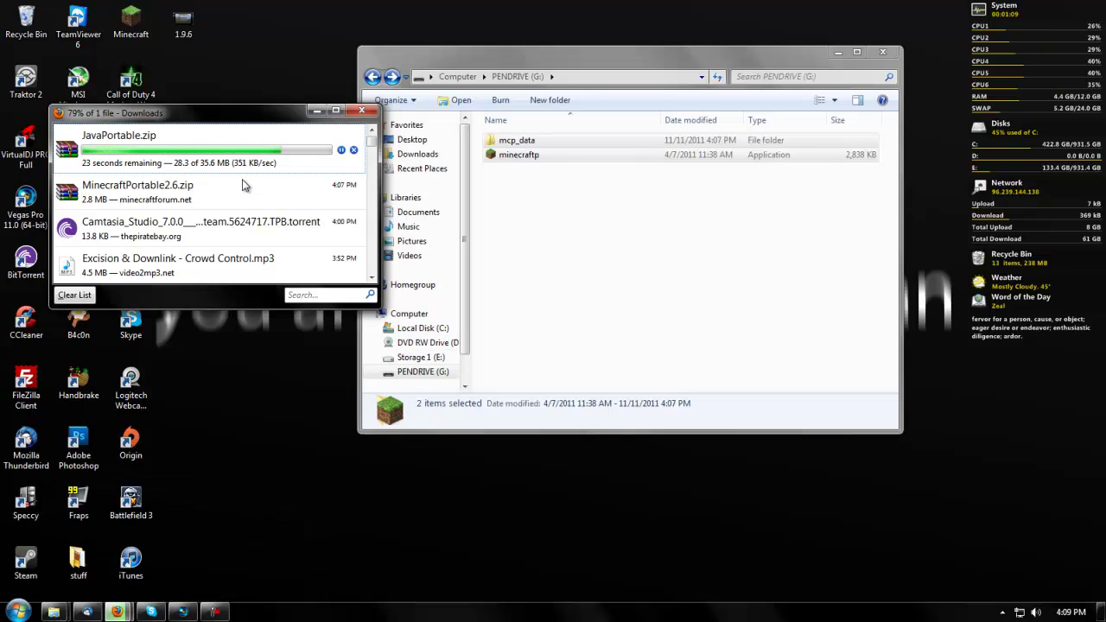
# - Check the Vegas Pro render, then minimize it while JavaPortable.zip finishes downloading
pyautogui.click(183, 612)
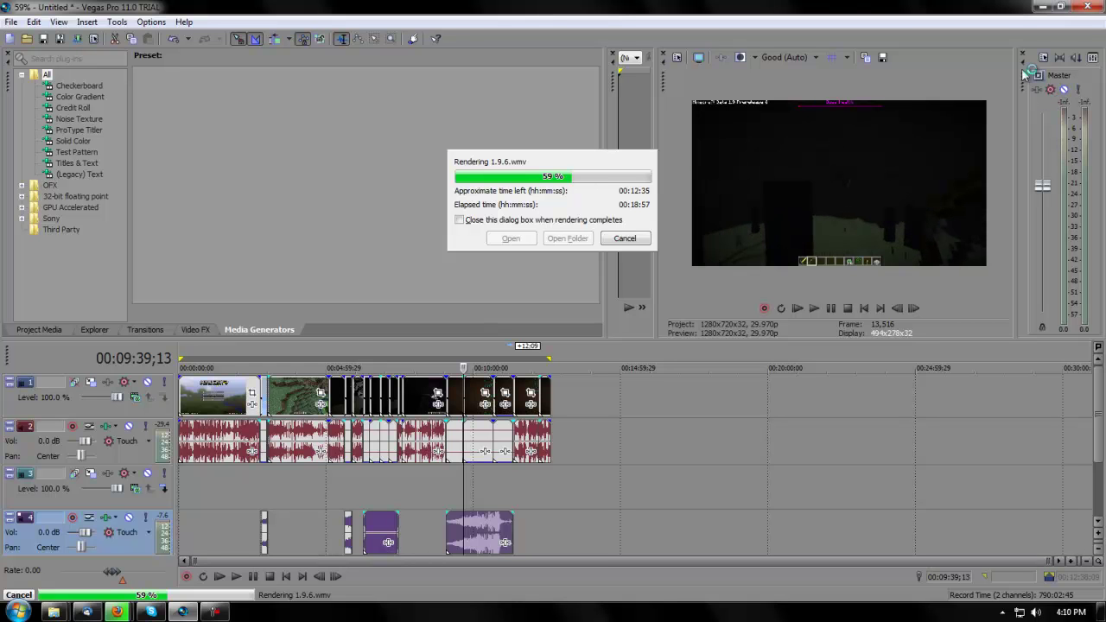
pyautogui.click(1047, 7)
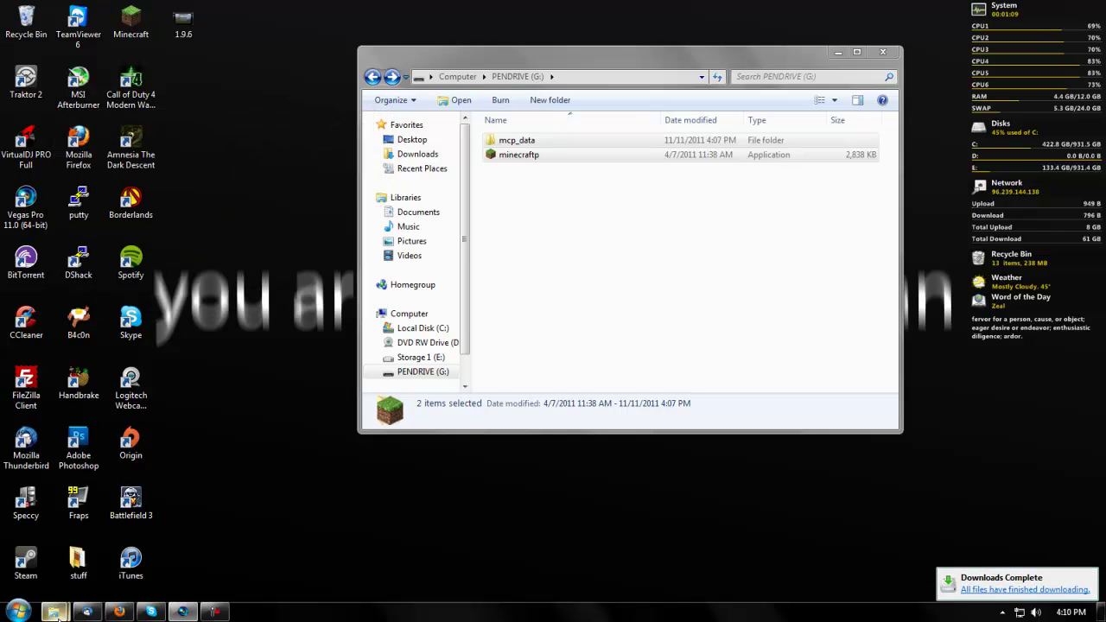
# - Open JavaPortable.zip from Downloads in WinRAR and look inside its java folder
pyautogui.moveTo(54, 612)
pyautogui.click(239, 547)
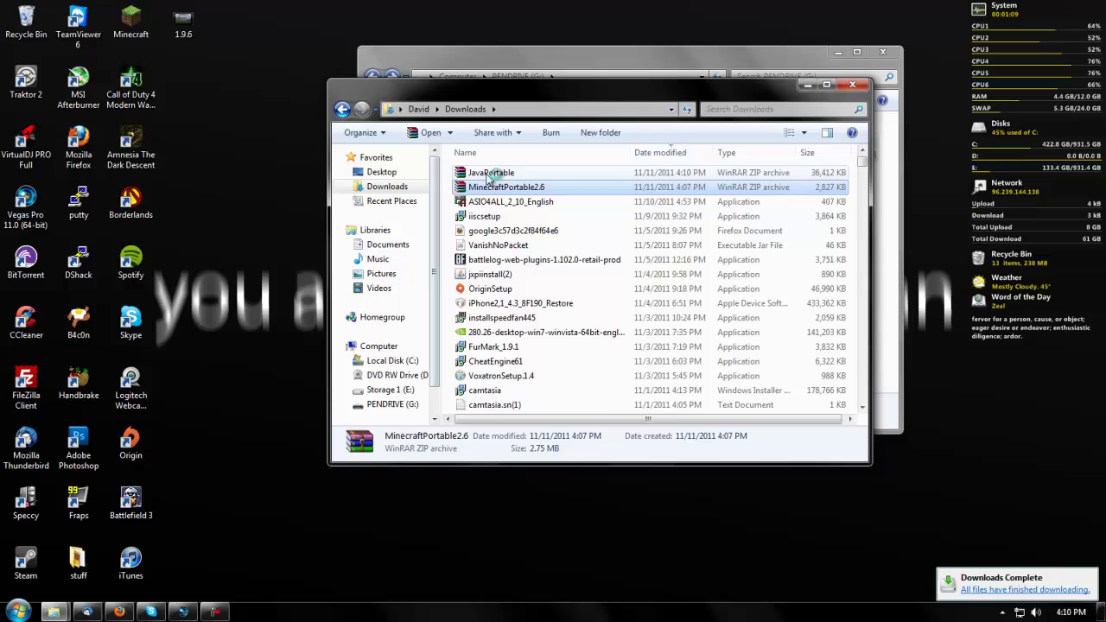
pyautogui.doubleClick(488, 173)
pyautogui.doubleClick(447, 218)
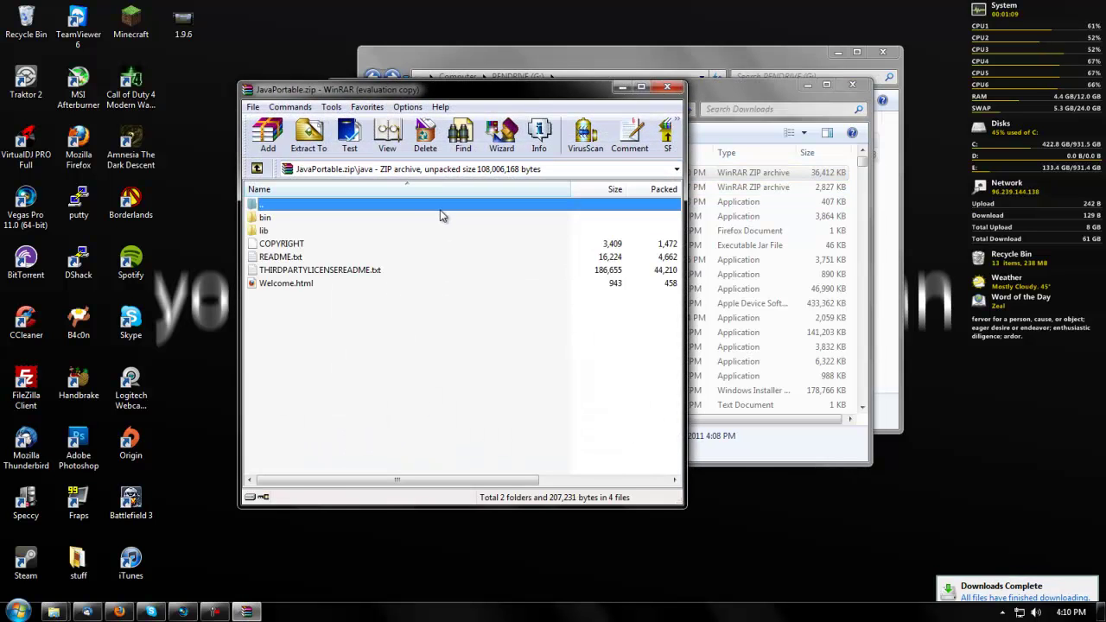
pyautogui.doubleClick(430, 204)
# - Drag the java folder from WinRAR onto PENDRIVE (G:) and show detailed extraction progress
pyautogui.click(852, 84)
pyautogui.moveTo(408, 92); pyautogui.dragTo(808, 94)
pyautogui.moveTo(524, 225); pyautogui.dragTo(525, 226)
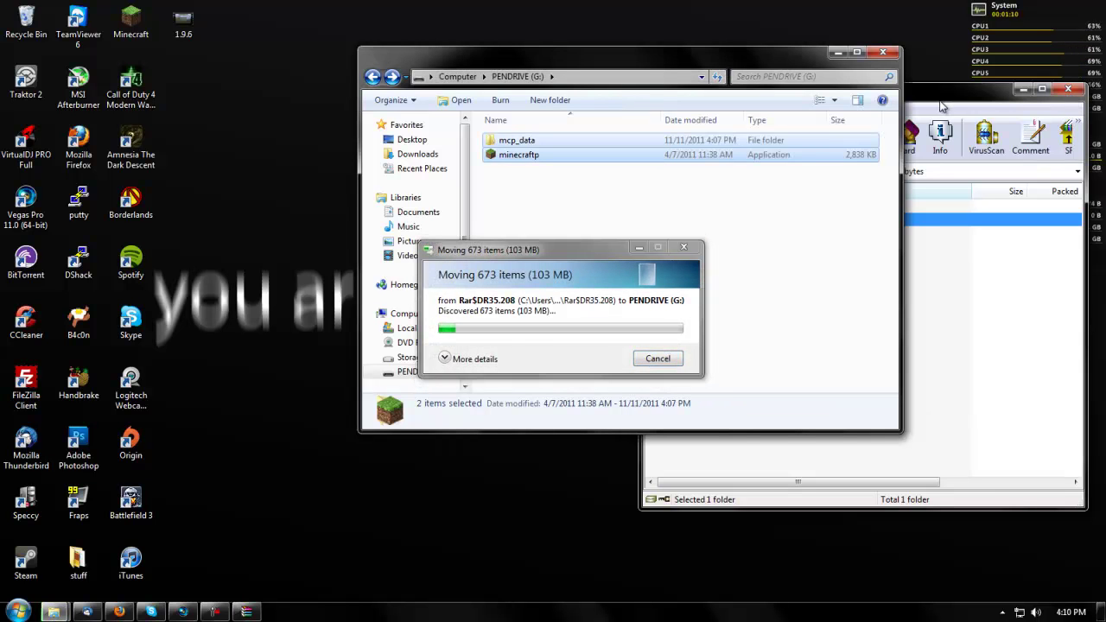
pyautogui.click(475, 359)
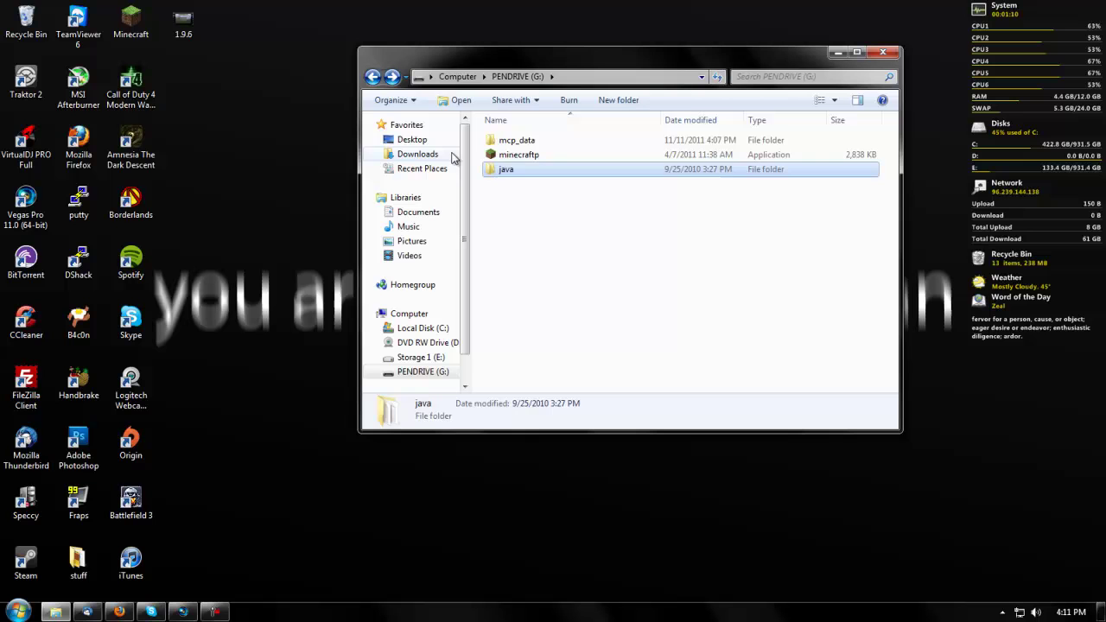
# - Browse the extracted java folder's lib and bin subfolders, then return to PENDRIVE (G:)
pyautogui.doubleClick(506, 169)
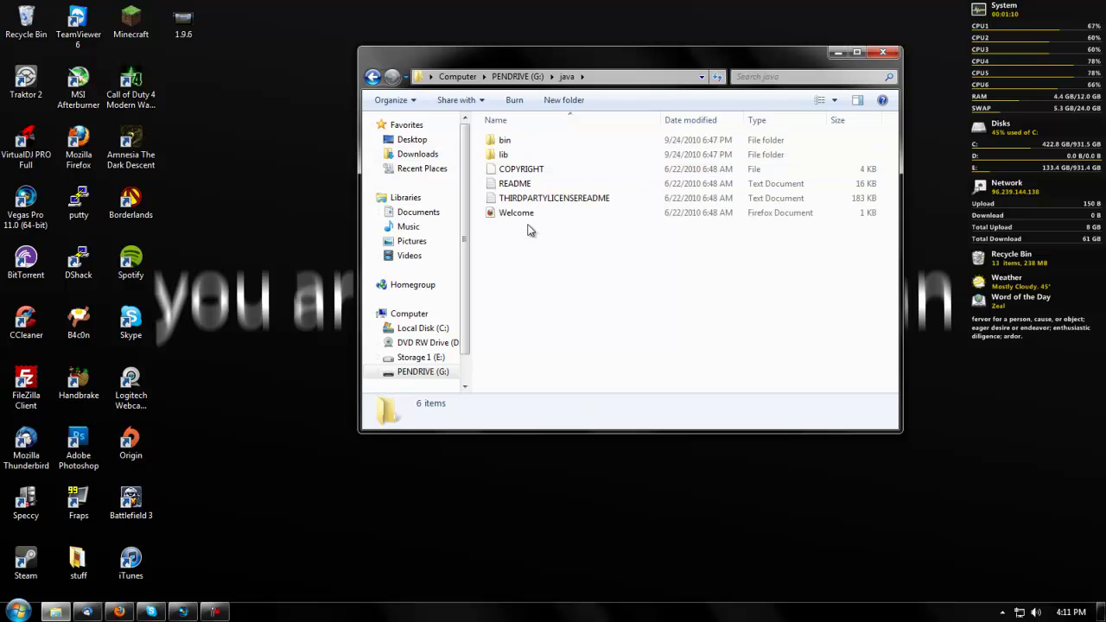
pyautogui.doubleClick(535, 154)
pyautogui.click(372, 77)
pyautogui.click(372, 77)
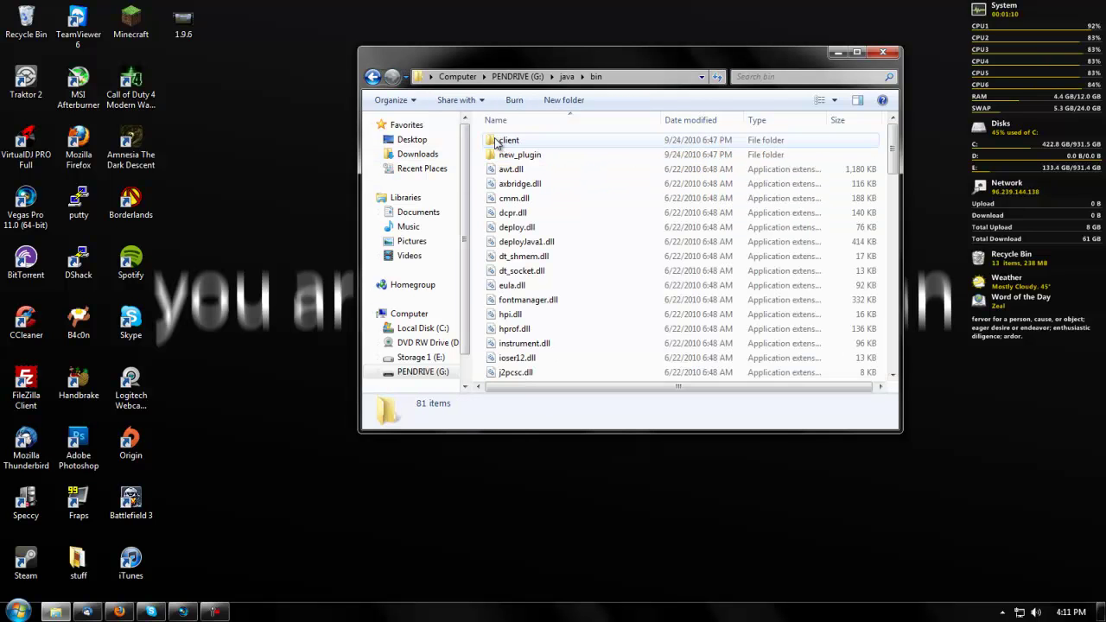
pyautogui.click(372, 77)
pyautogui.click(371, 77)
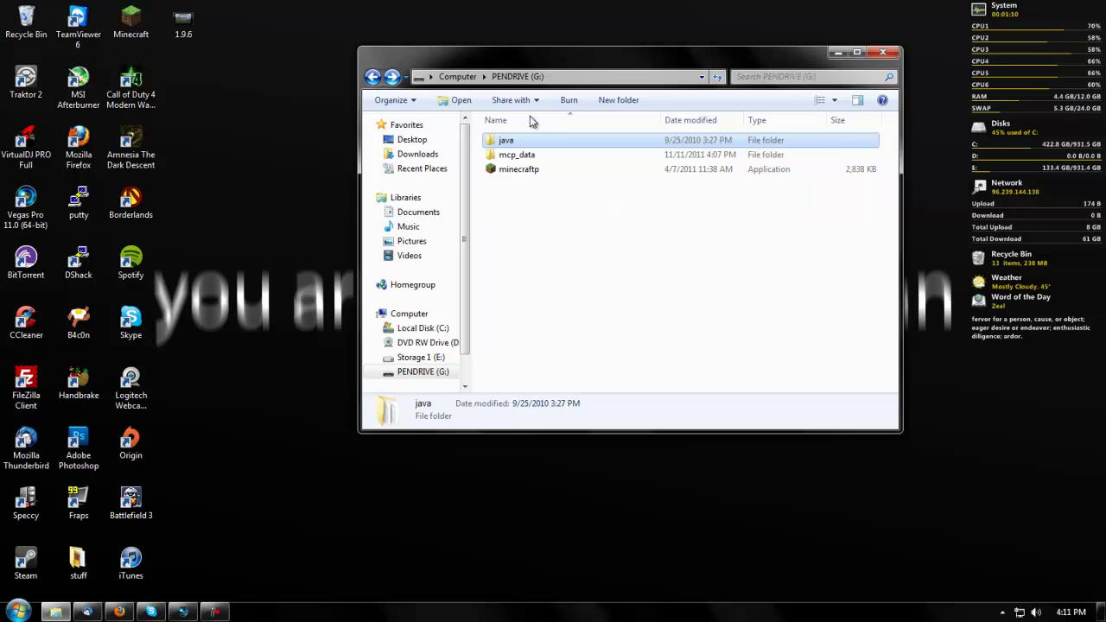
# - Bring the forum post back in Firefox and scroll to the Java Portable installation steps
pyautogui.click(119, 612)
pyautogui.scroll(-6, 449, 283)
pyautogui.scroll(-3, 449, 282)
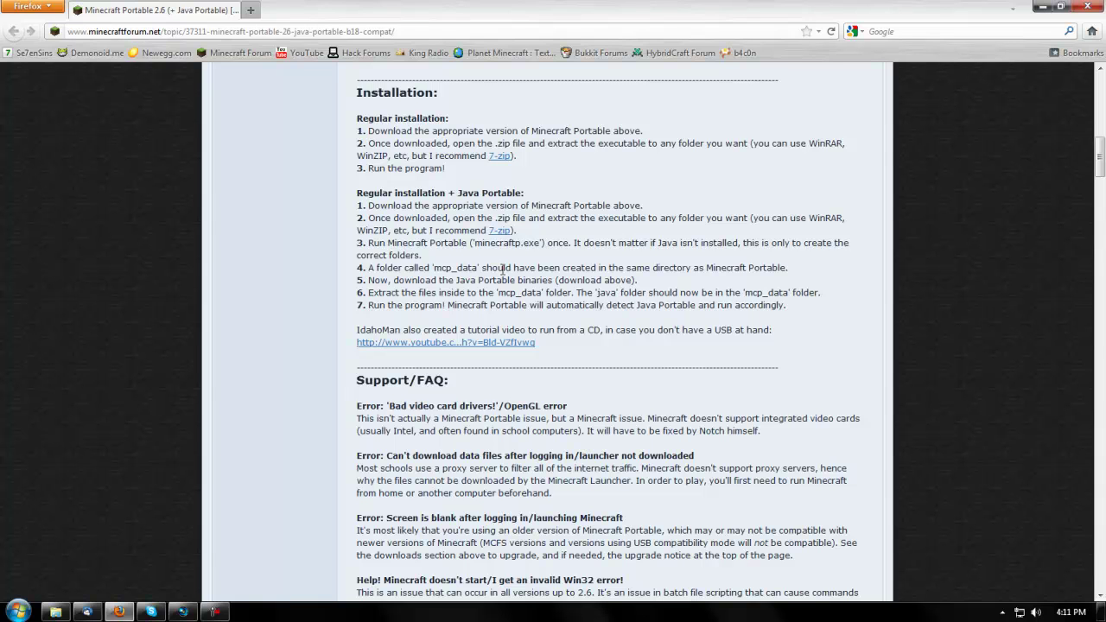
pyautogui.moveTo(426, 280); pyautogui.dragTo(615, 281)
pyautogui.click(410, 290)
pyautogui.moveTo(391, 292); pyautogui.dragTo(357, 292)
pyautogui.moveTo(788, 292); pyautogui.dragTo(788, 292)
pyautogui.click(796, 292)
pyautogui.click(1042, 6)
# - Move the java folder into the mcp_data folder on the pendrive
pyautogui.doubleClick(522, 155)
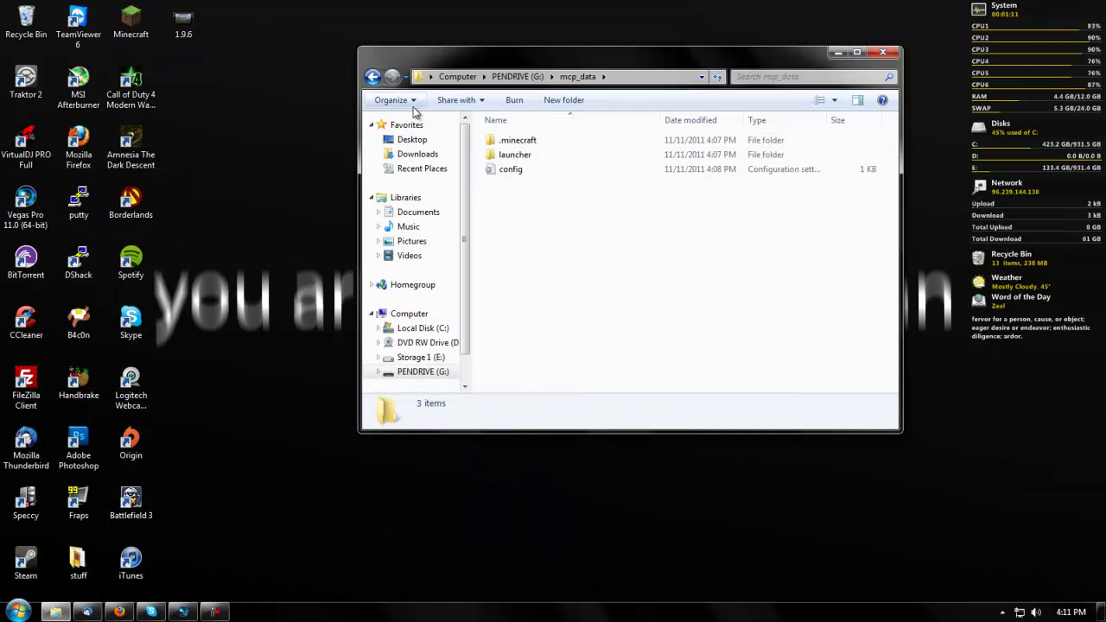
pyautogui.click(372, 77)
pyautogui.moveTo(505, 140); pyautogui.dragTo(531, 154)
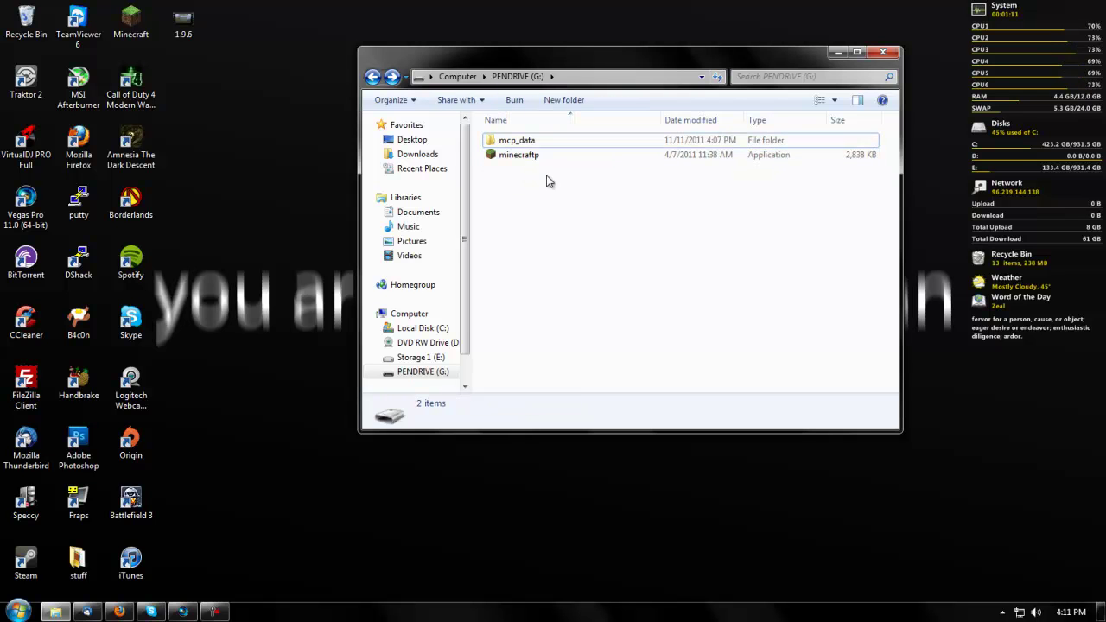
# - Confirm java now sits inside mcp_data, then launch minecraftp from the pendrive's top level
pyautogui.doubleClick(528, 142)
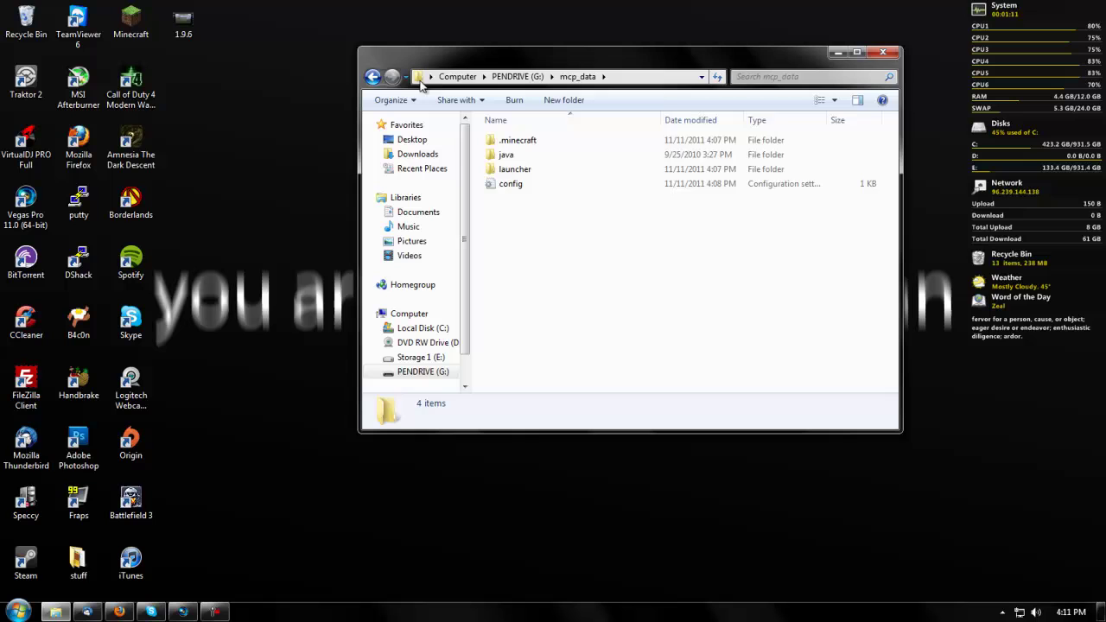
pyautogui.click(373, 77)
pyautogui.doubleClick(536, 156)
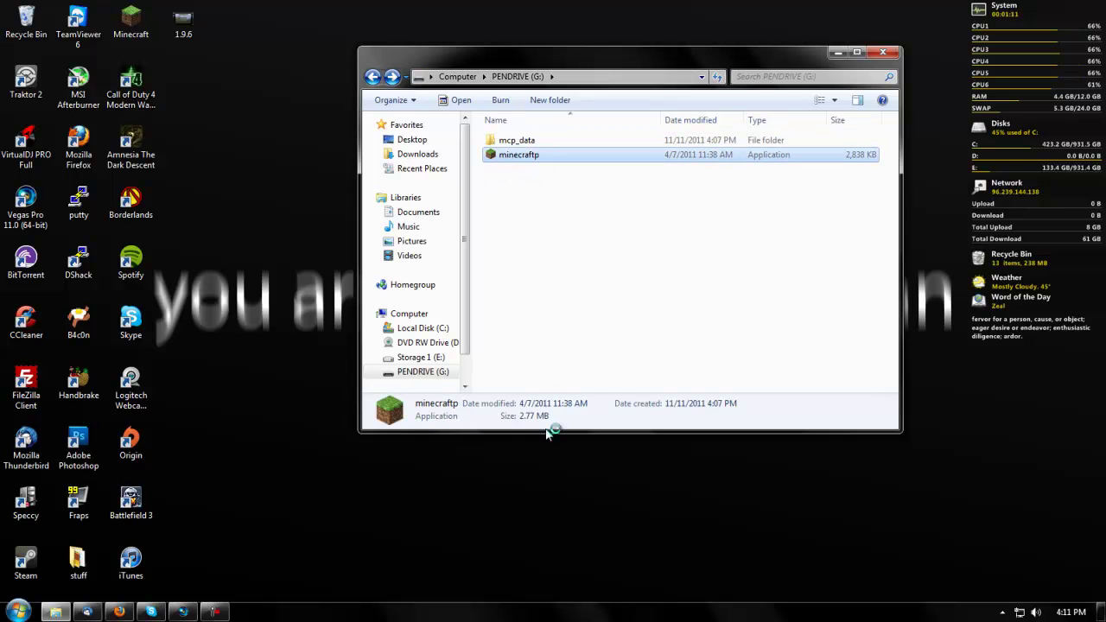